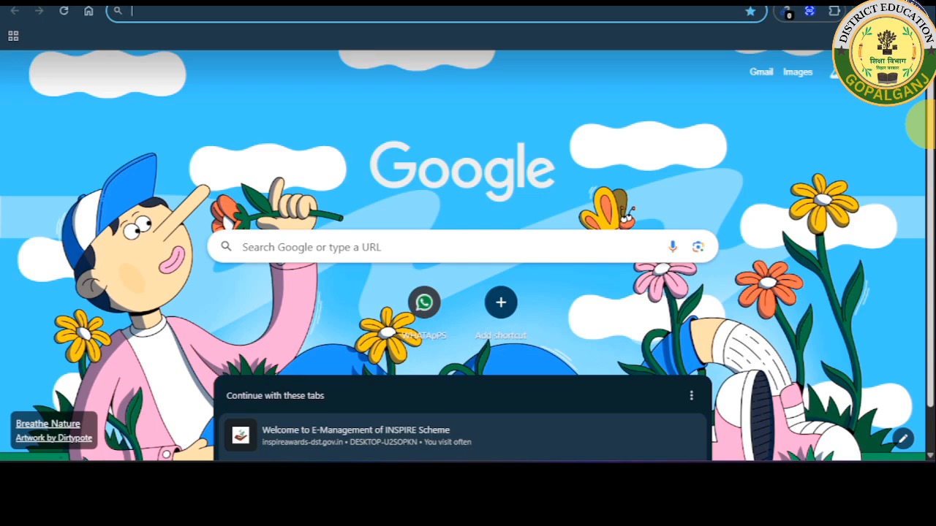
Go to inspireawards-dst.gov.in via the 'inspire' address-bar suggestion in Chrome.
text(inspre)
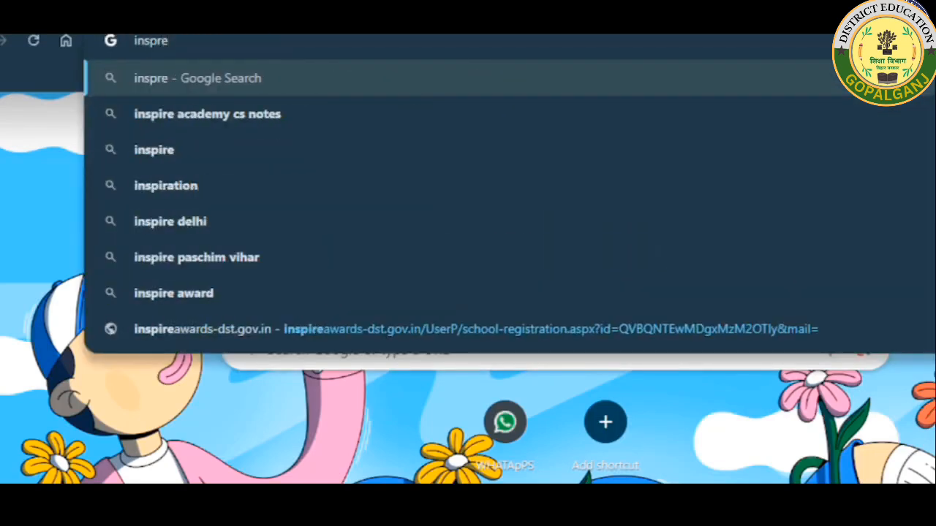
key(BackSpace)
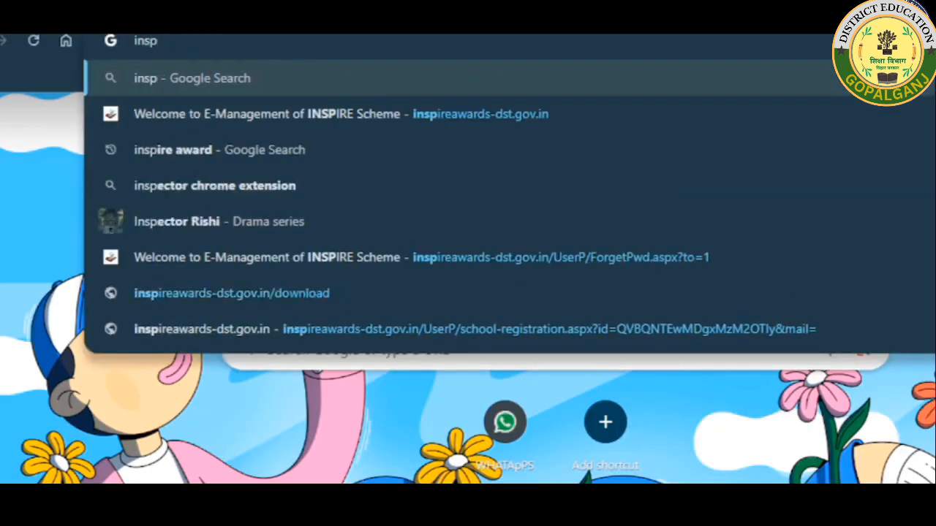
text(ireawards-dst.gov.in)
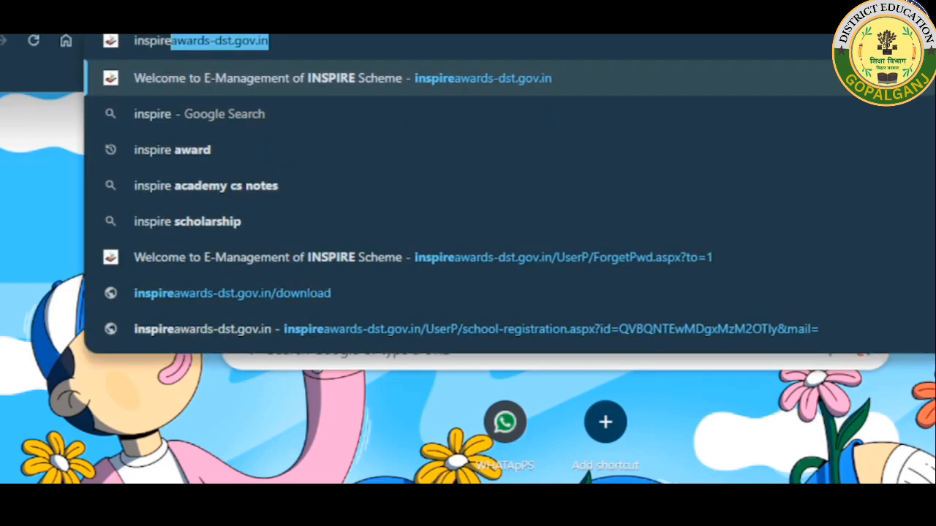
click(488, 78)
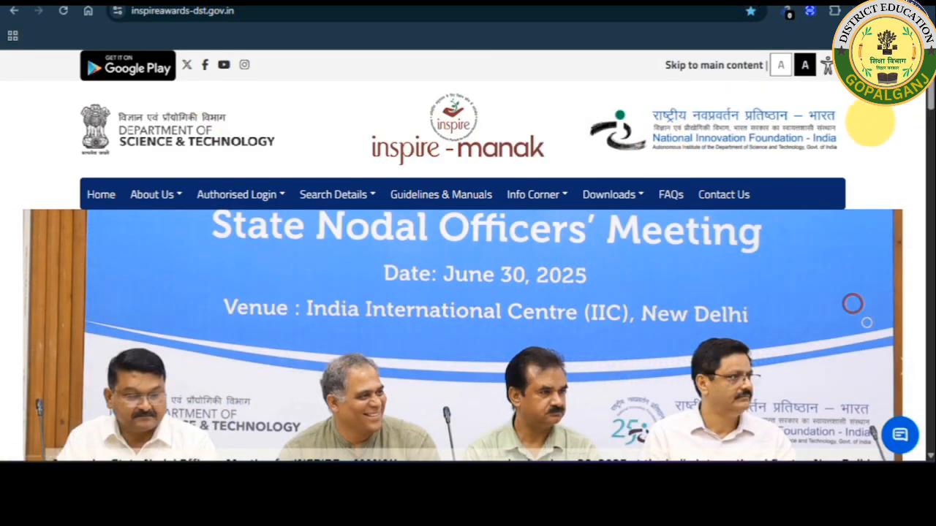
Scroll the home page down to the National, State, District and School Authority cards.
scroll(871, 119, down, 2)
scroll(872, 119, up, 1)
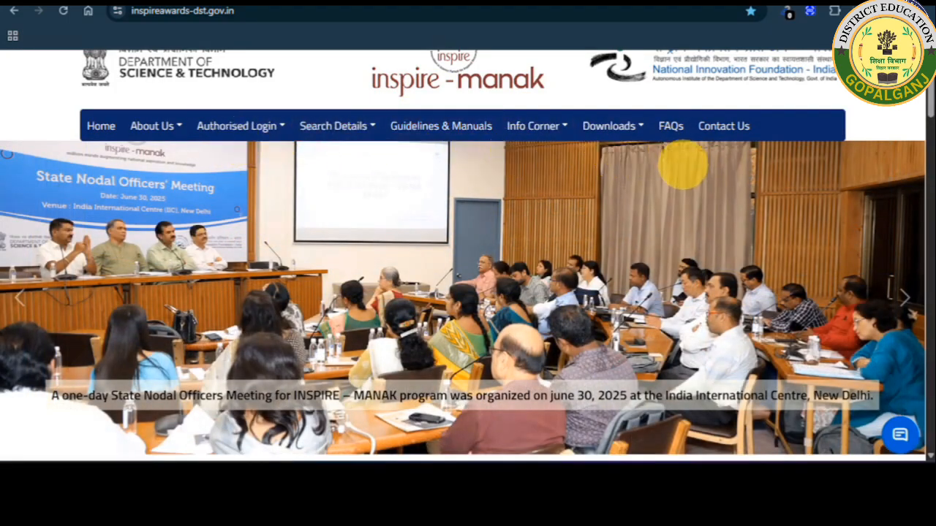
scroll(684, 167, down, 2)
scroll(684, 167, down, 2)
scroll(662, 180, down, 2)
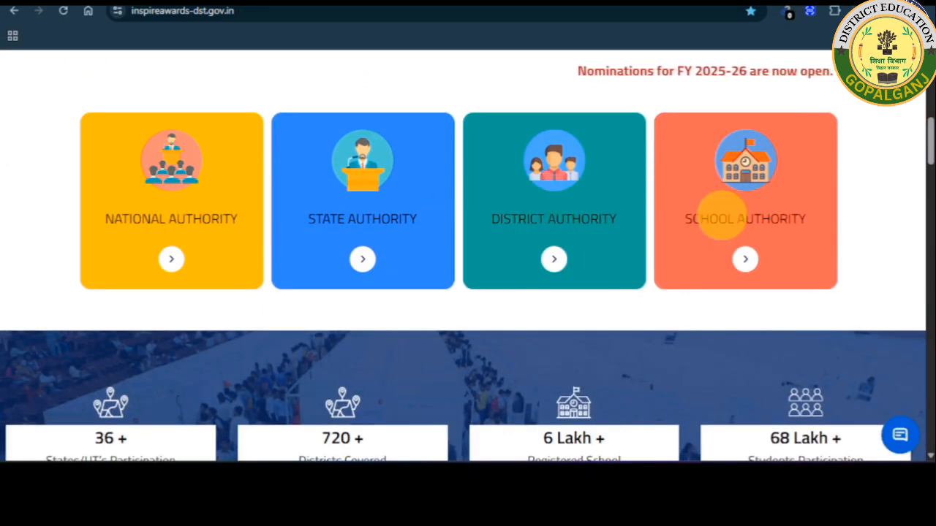
scroll(721, 215, down, 1)
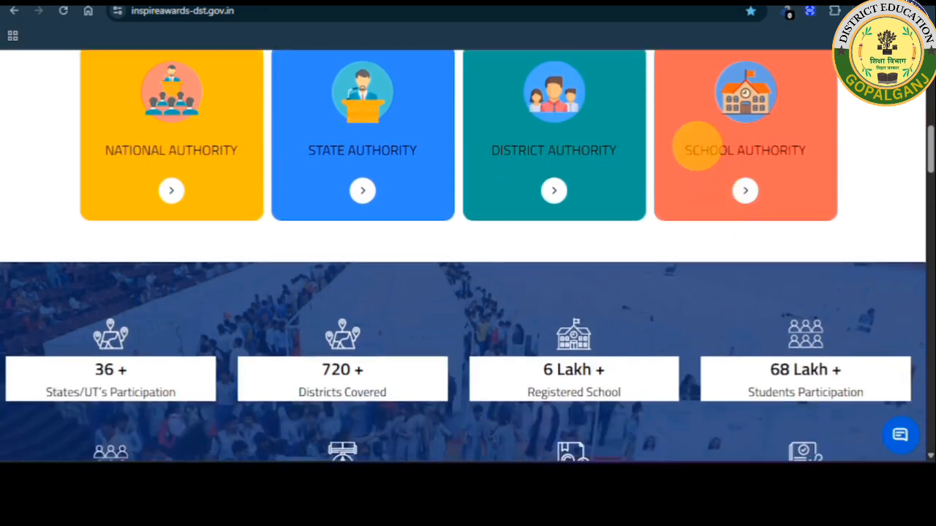
Open School Authority and scroll to its Login, New Registration and Resubmission options.
click(745, 191)
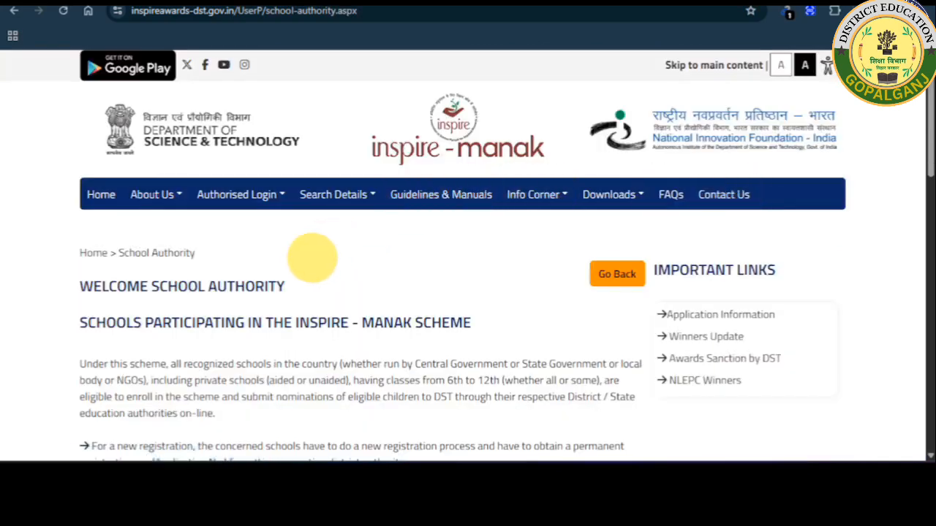
scroll(310, 256, down, 3)
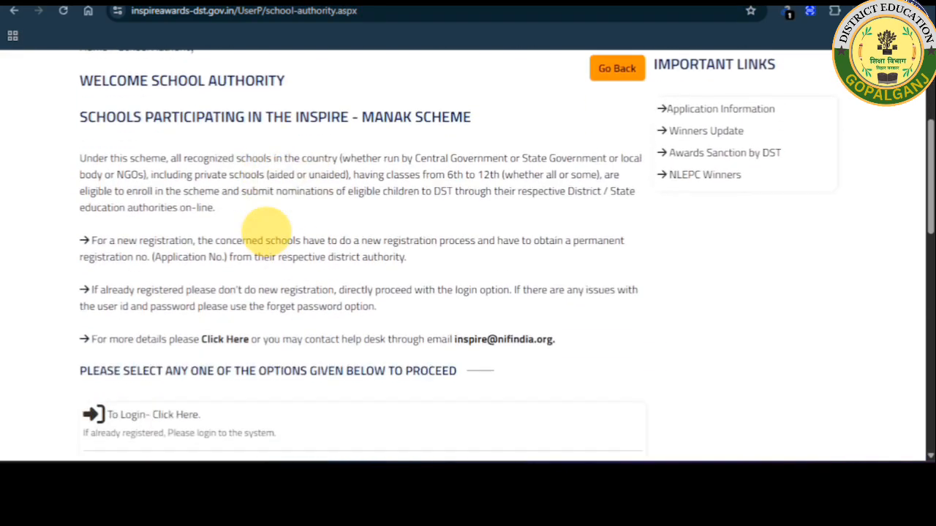
scroll(267, 227, down, 1)
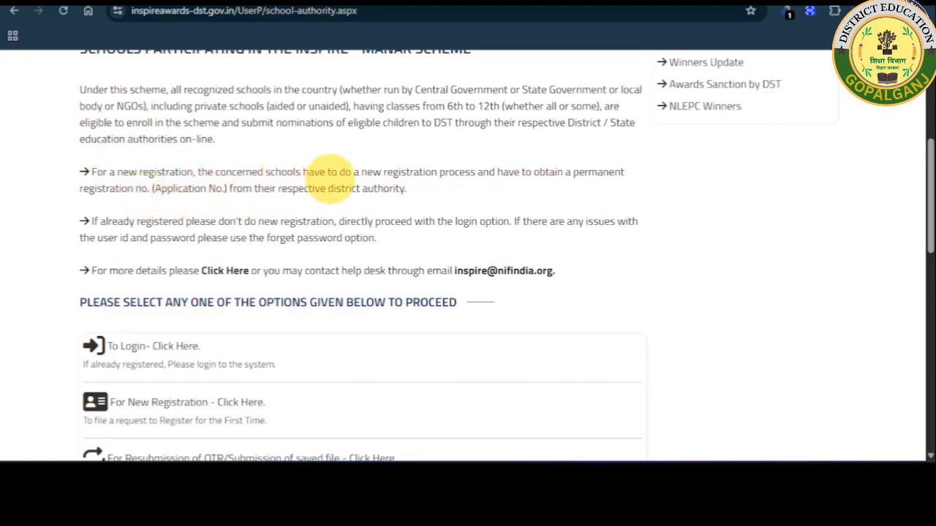
scroll(333, 177, down, 1)
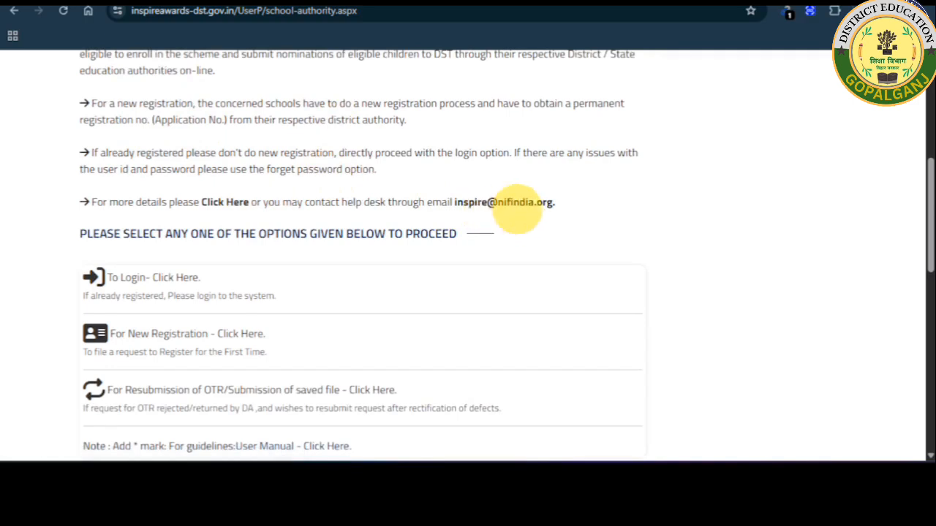
scroll(438, 214, down, 1)
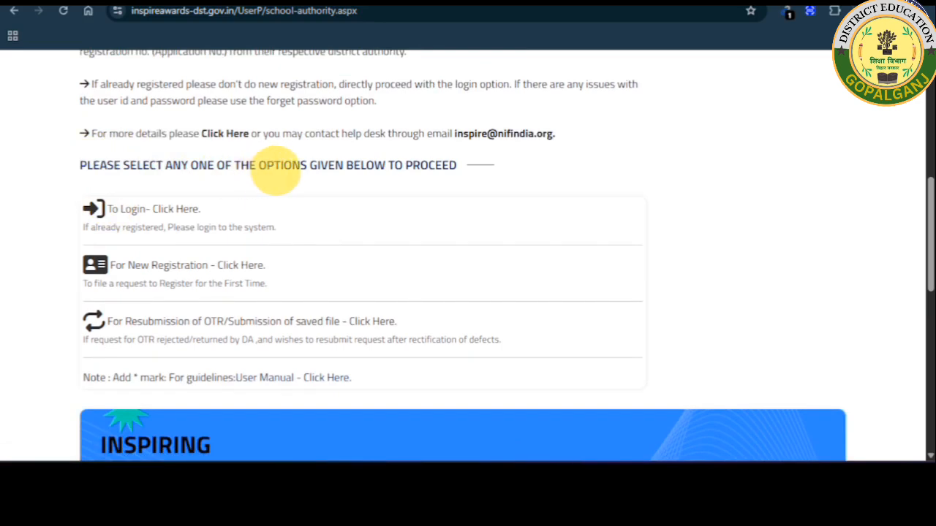
scroll(428, 178, down, 1)
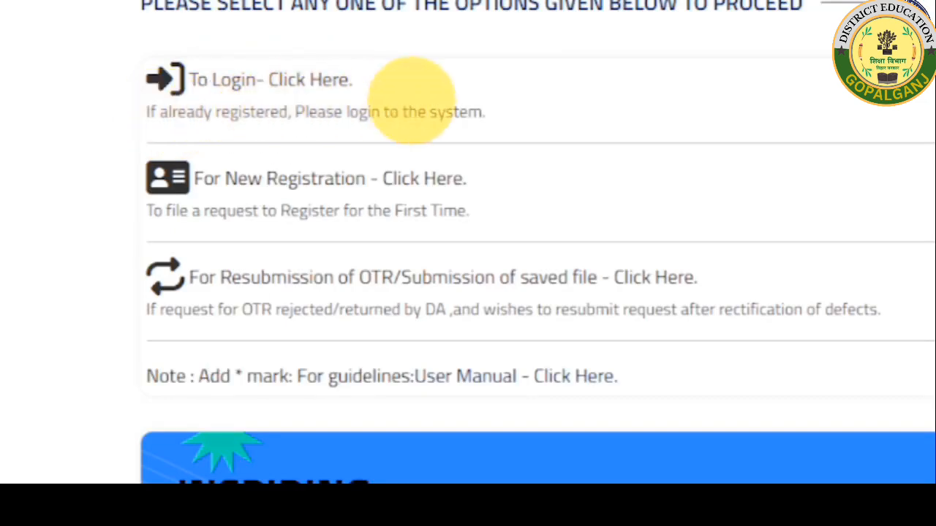
scroll(255, 106, down, 2)
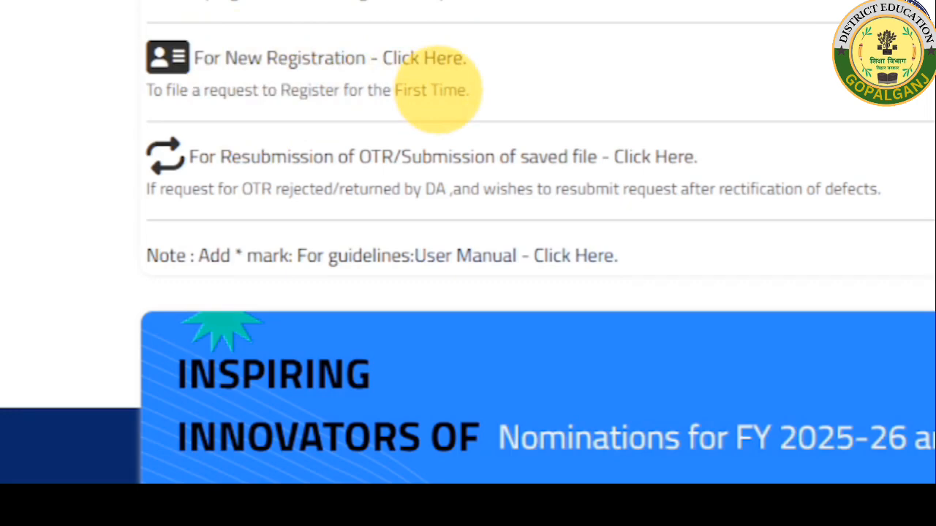
scroll(437, 94, down, 2)
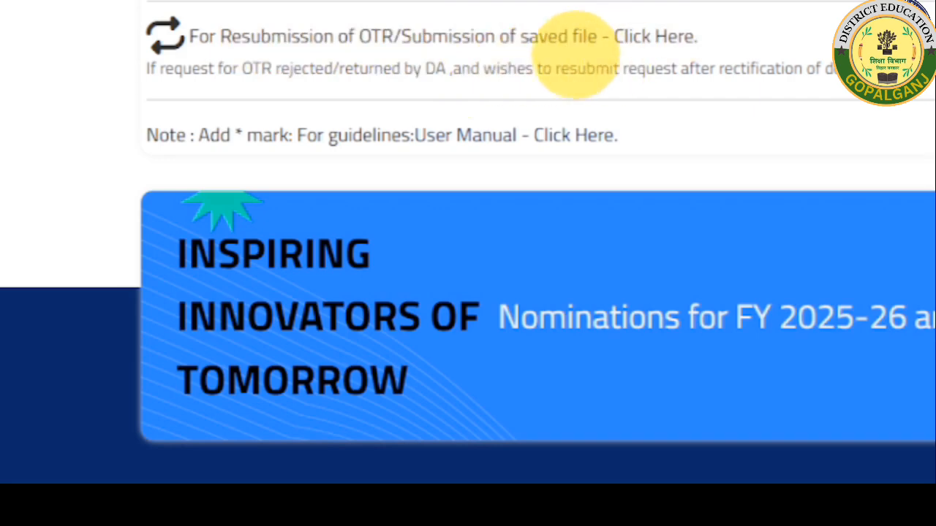
scroll(574, 55, up, 3)
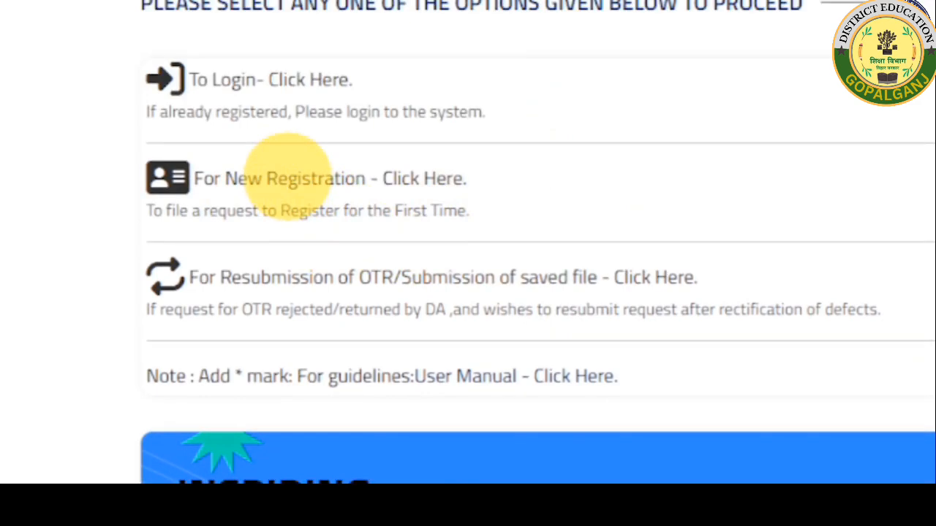
Start a new School Authority registration at the 11-digit U-DISE code field.
click(289, 176)
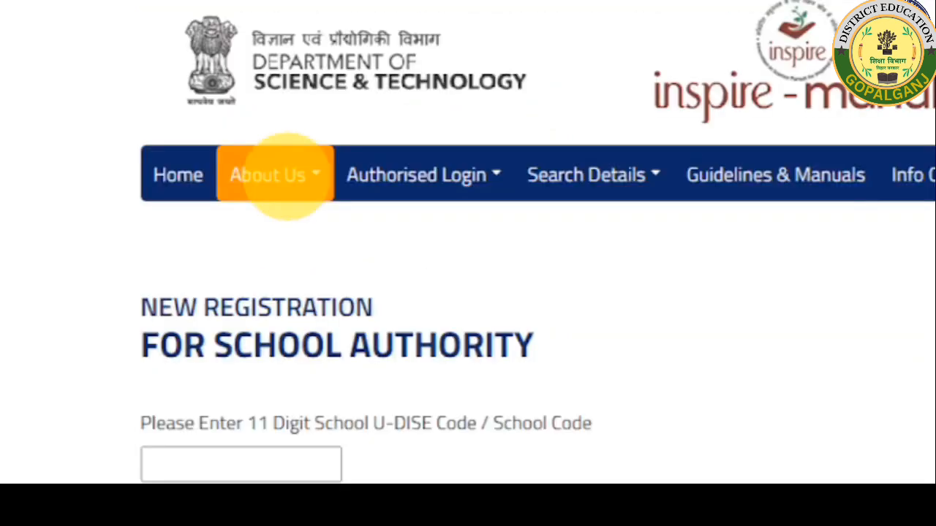
scroll(428, 198, down, 3)
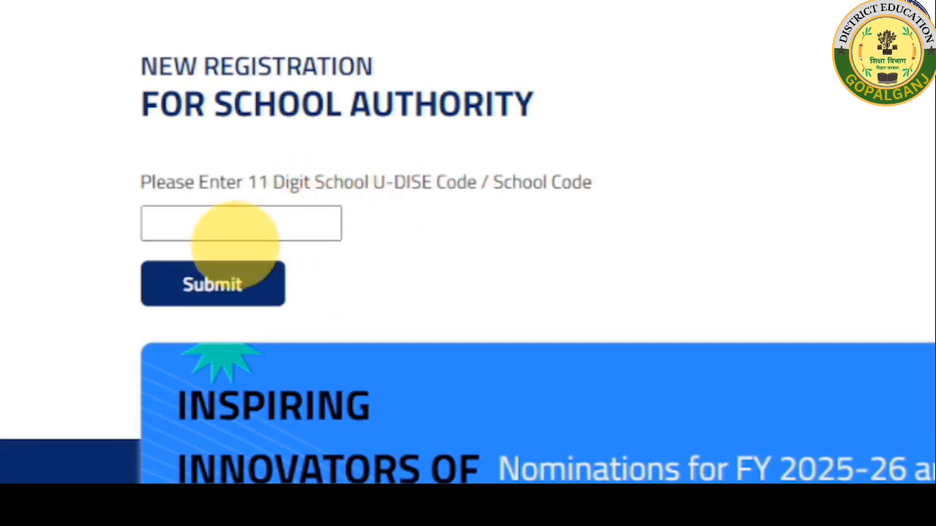
click(232, 227)
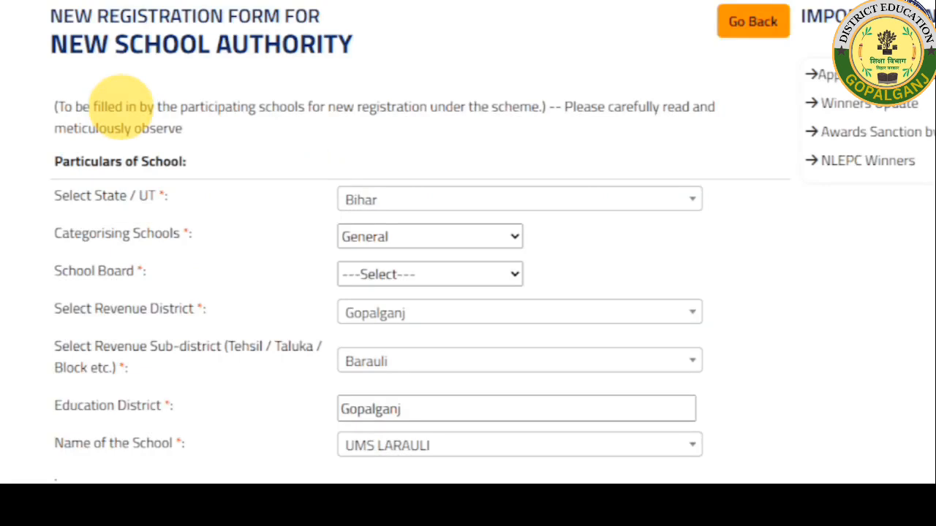
scroll(271, 146, down, 2)
scroll(293, 136, up, 2)
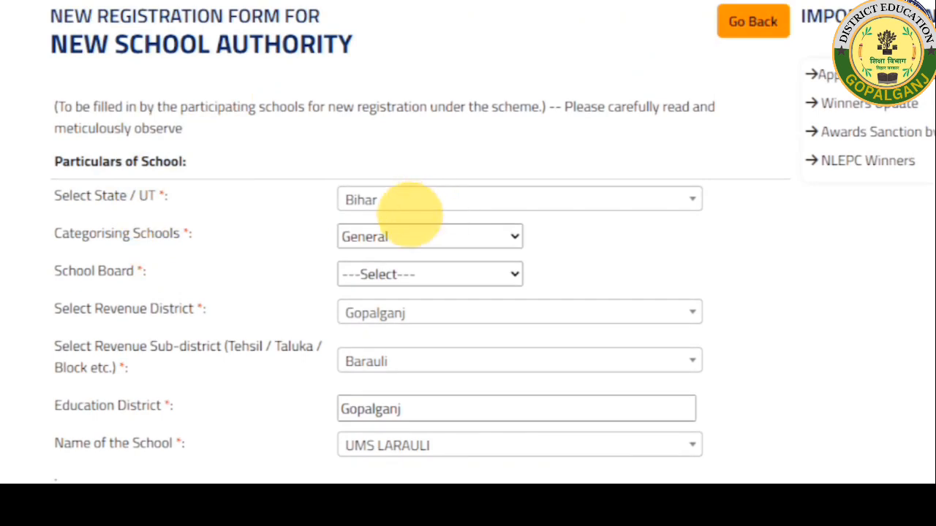
Set the school category to General and the school board to State Board.
click(392, 234)
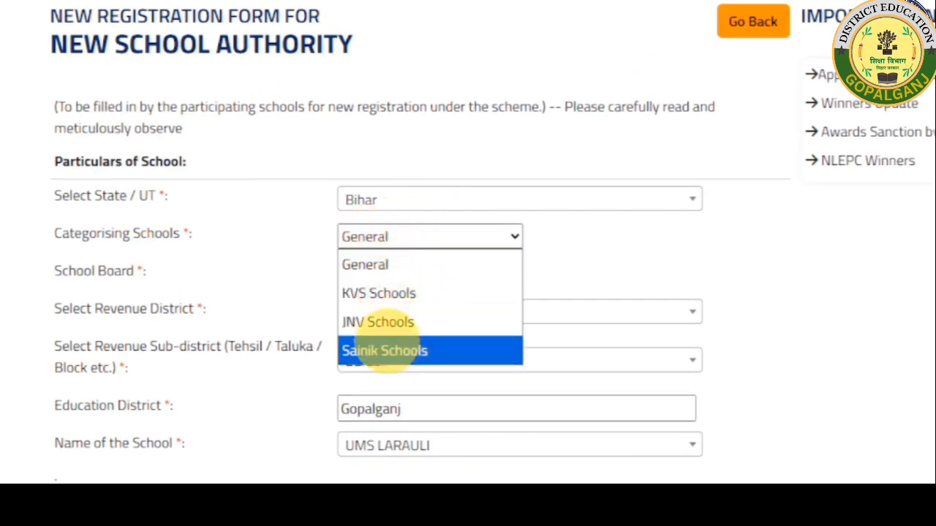
click(381, 265)
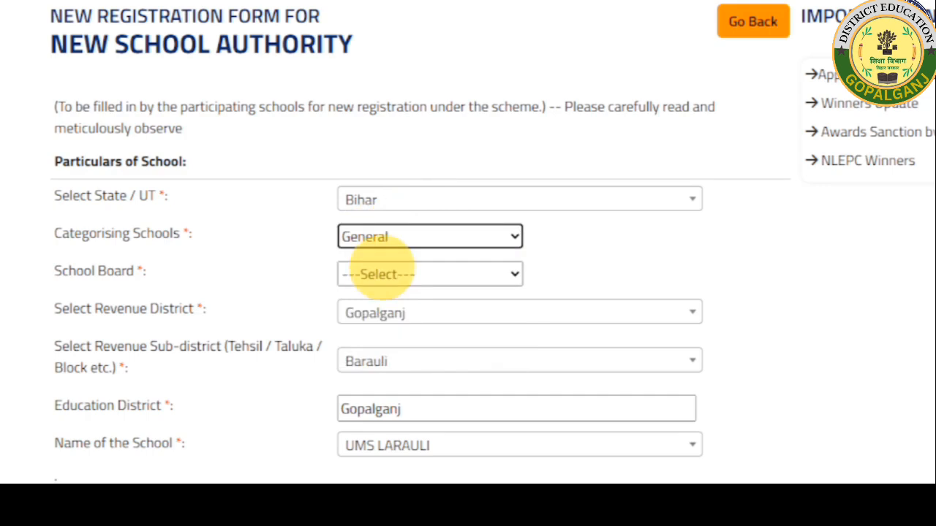
scroll(380, 274, down, 1)
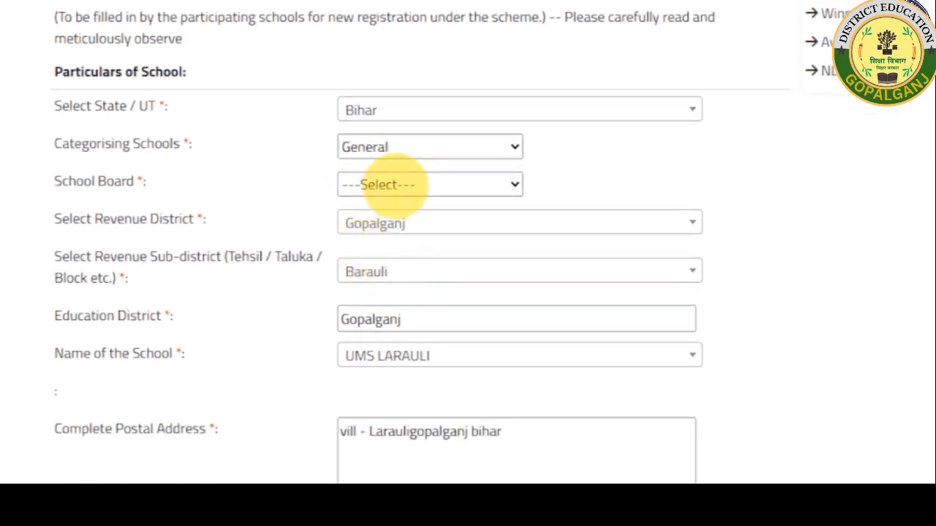
click(387, 184)
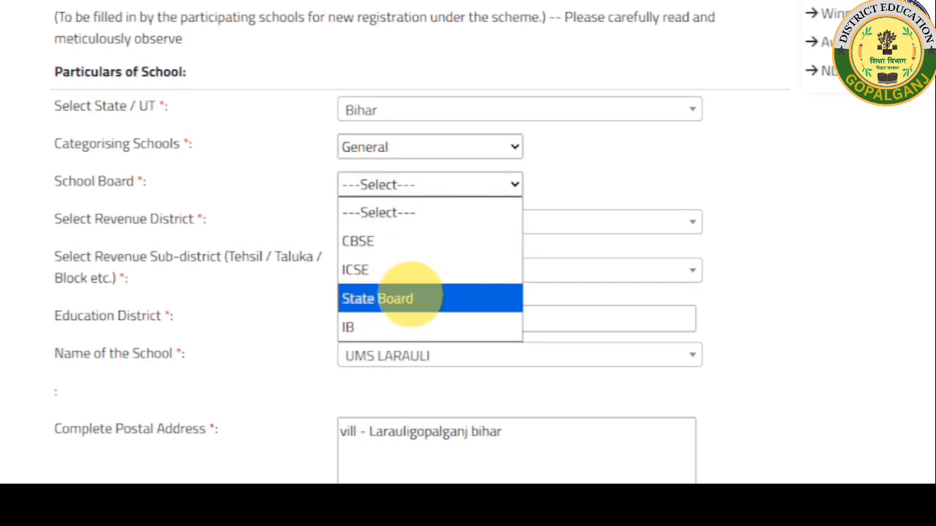
click(374, 298)
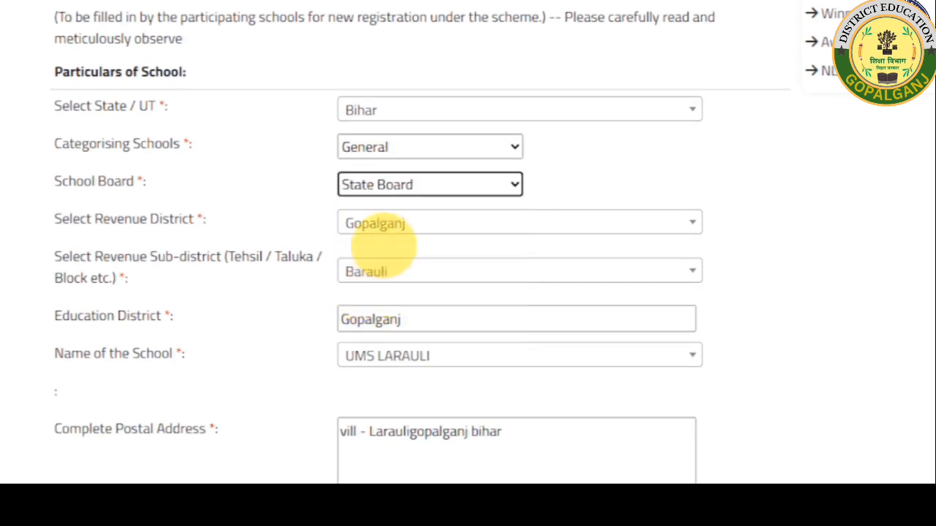
Review the address, PIN, officer e-mail, mobile and school code fields down to the captcha.
scroll(382, 244, down, 1)
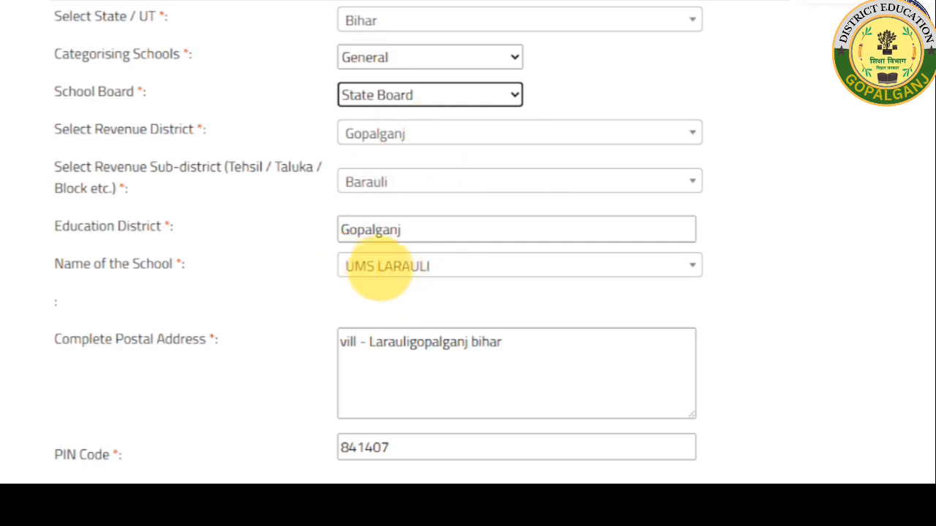
scroll(414, 259, down, 1)
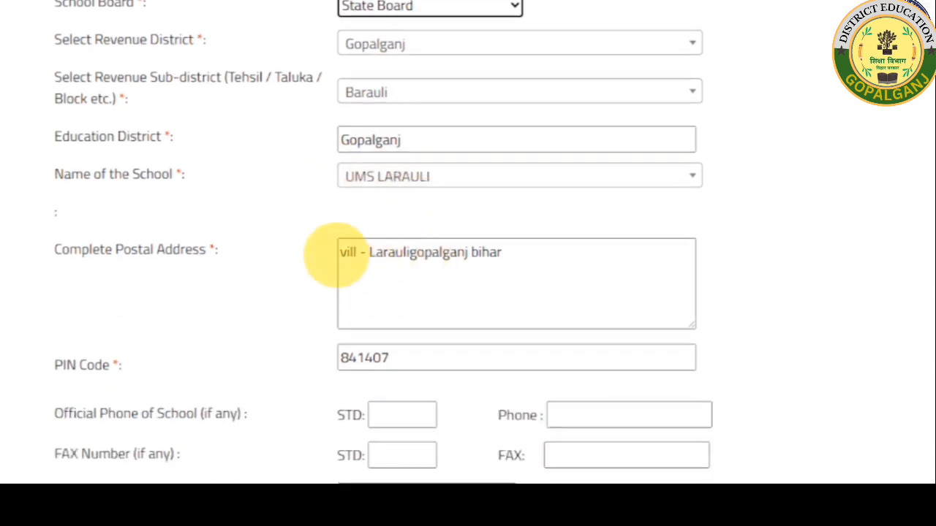
scroll(491, 251, down, 1)
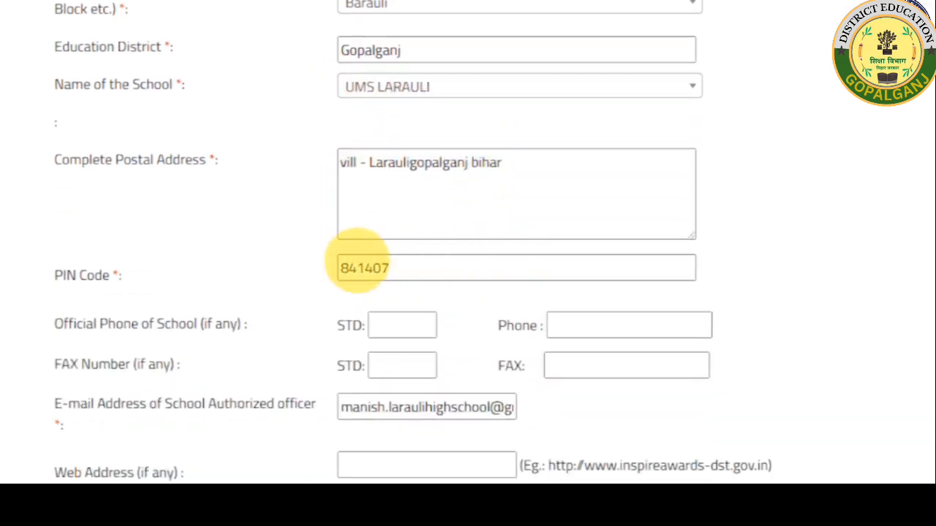
scroll(380, 264, down, 1)
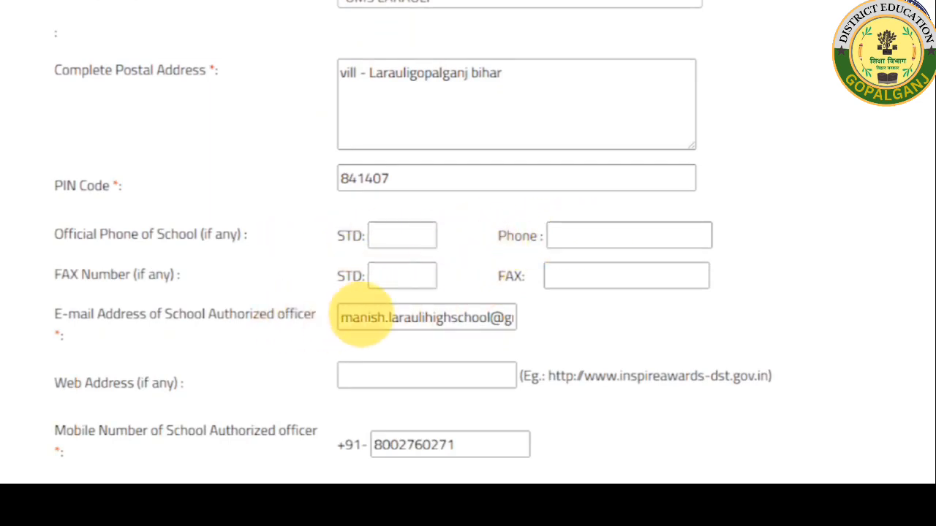
scroll(472, 308, down, 1)
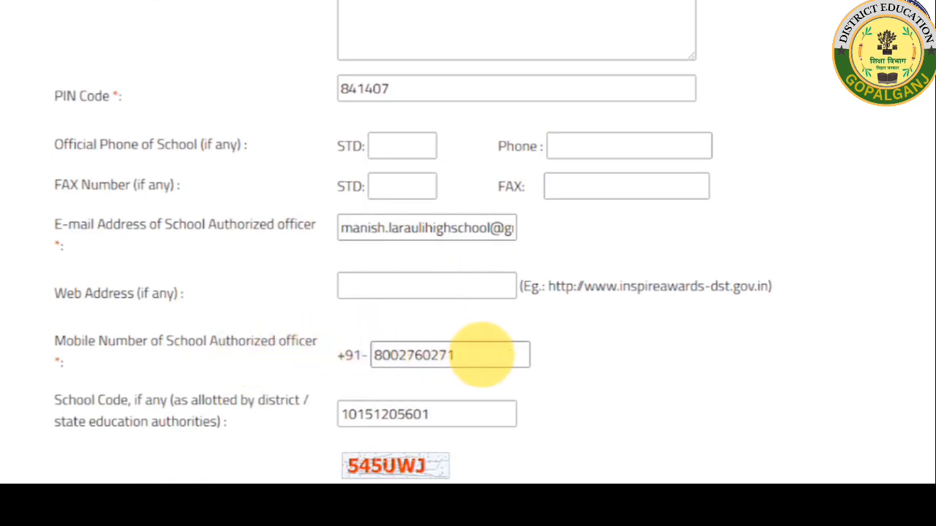
scroll(432, 365, down, 1)
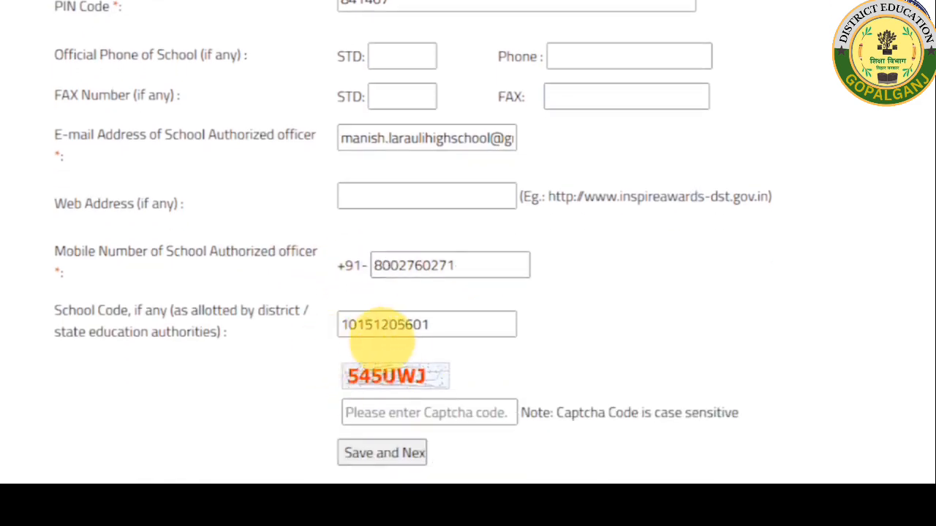
scroll(438, 359, down, 1)
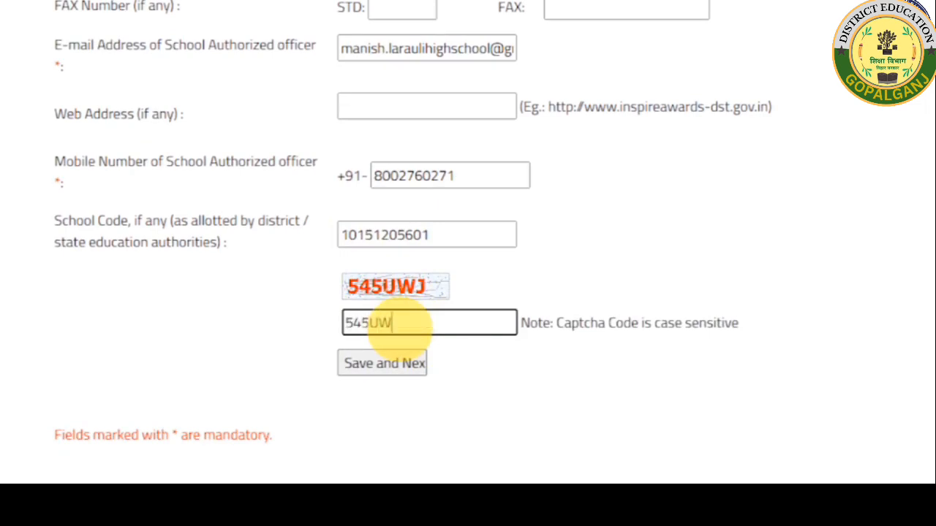
Save the school's basic details, declining the browser's offer to store the address.
click(390, 364)
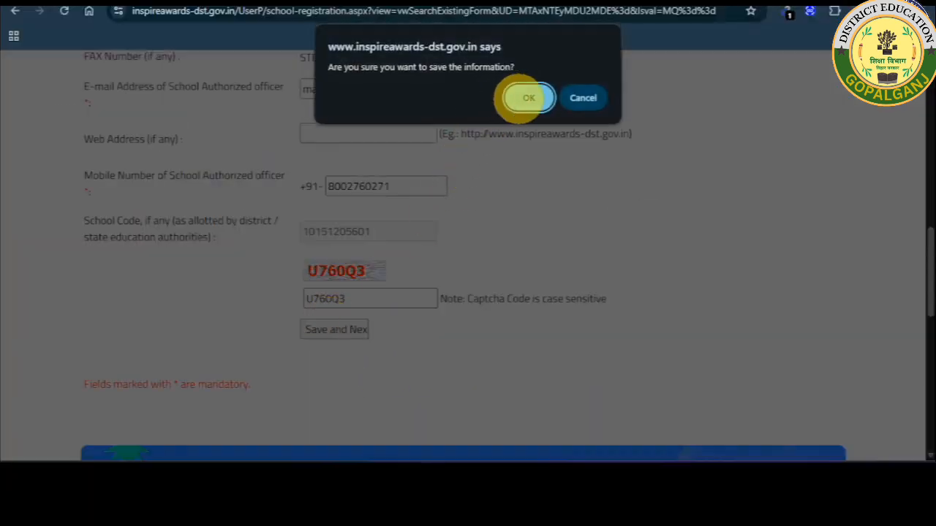
click(527, 98)
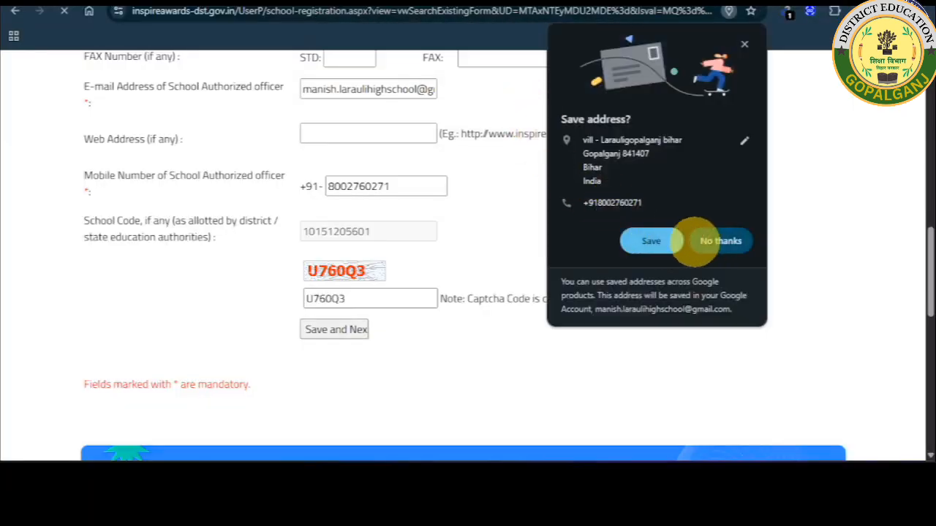
click(713, 240)
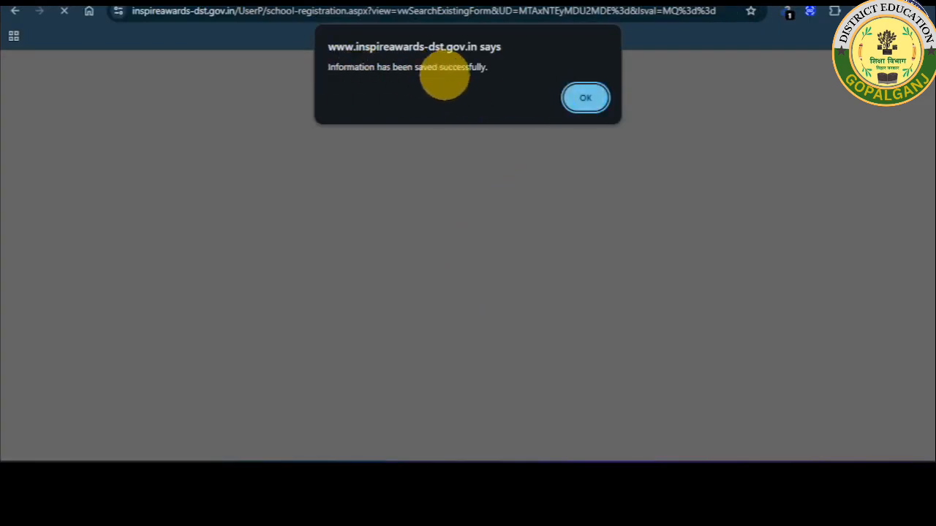
click(585, 97)
Set City Classification to Rural and School Category to State Govt.
scroll(493, 234, down, 10)
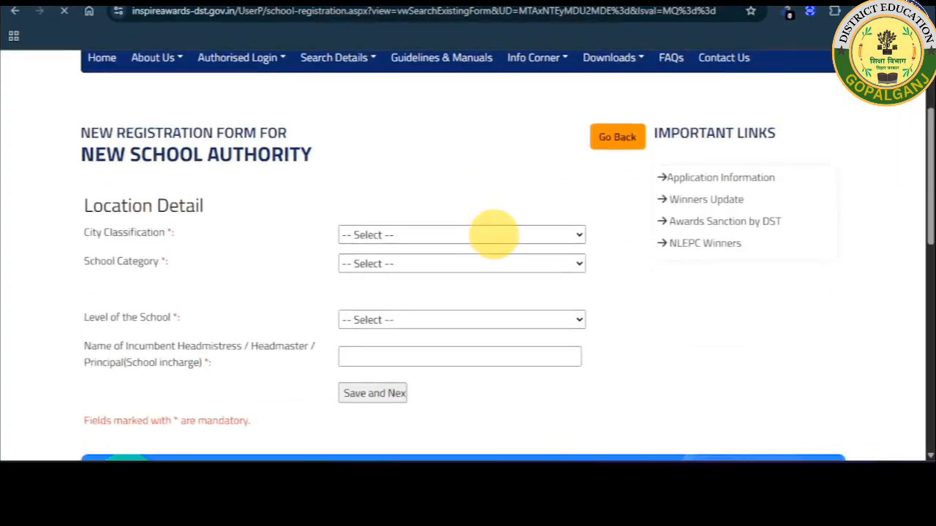
scroll(484, 236, up, 4)
scroll(484, 236, up, 5)
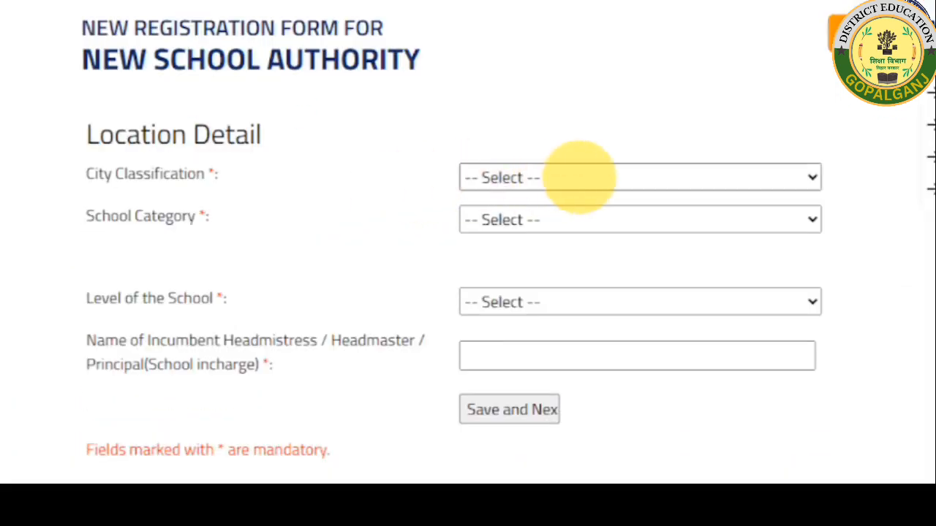
click(578, 177)
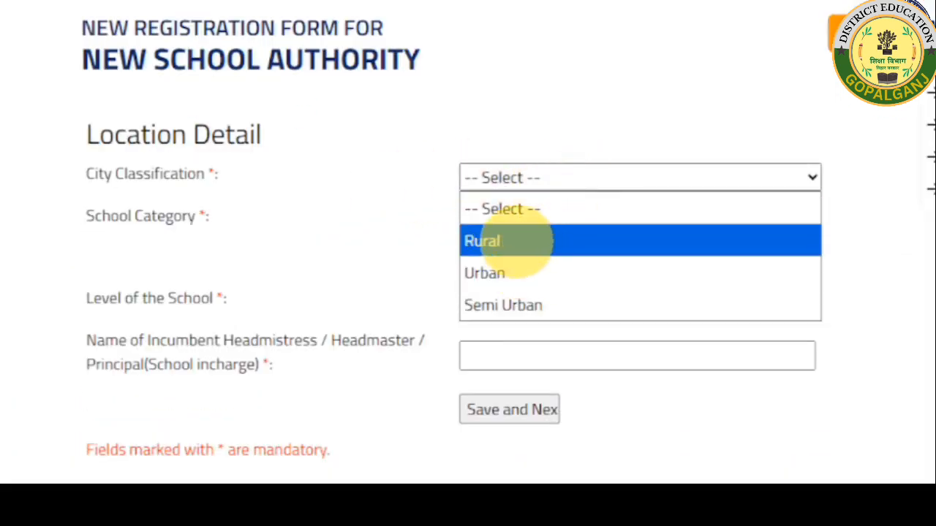
click(520, 243)
click(524, 218)
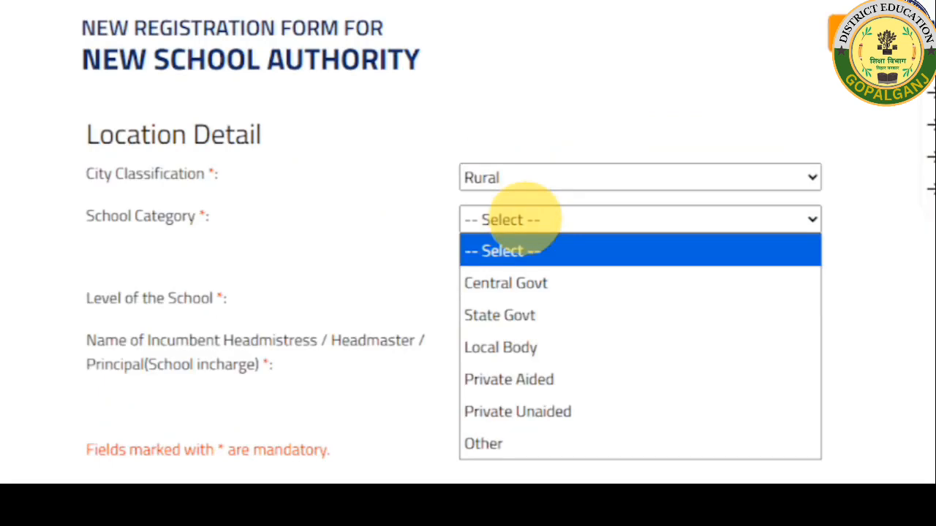
click(524, 315)
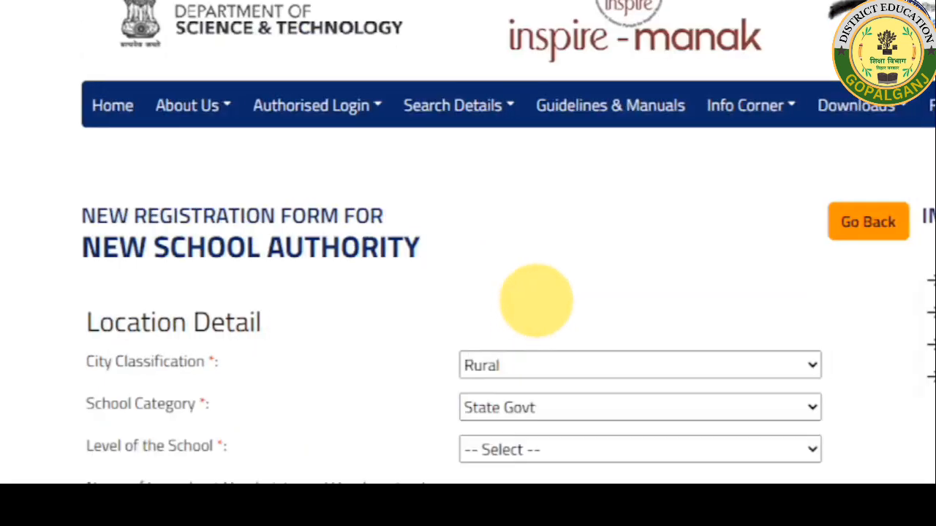
Set the Level of the School to Secondary.
scroll(534, 298, down, 2)
scroll(522, 344, down, 2)
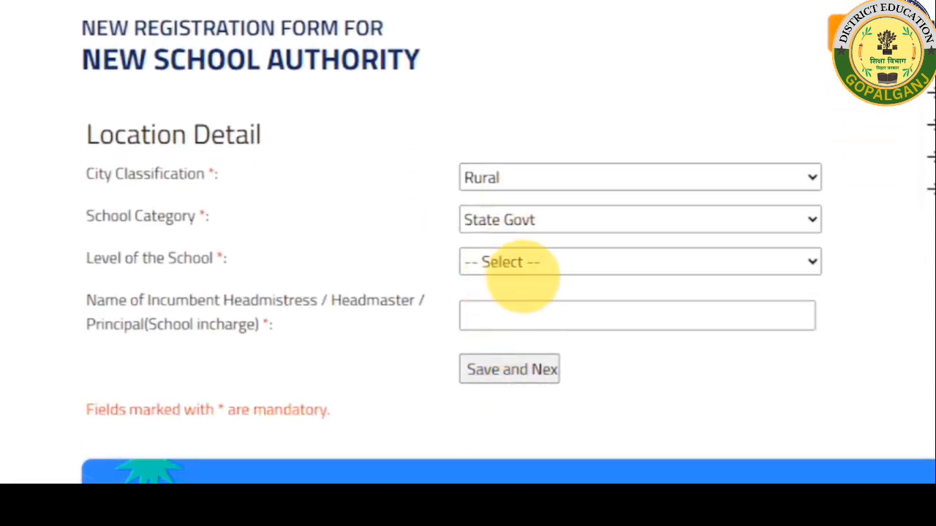
click(514, 262)
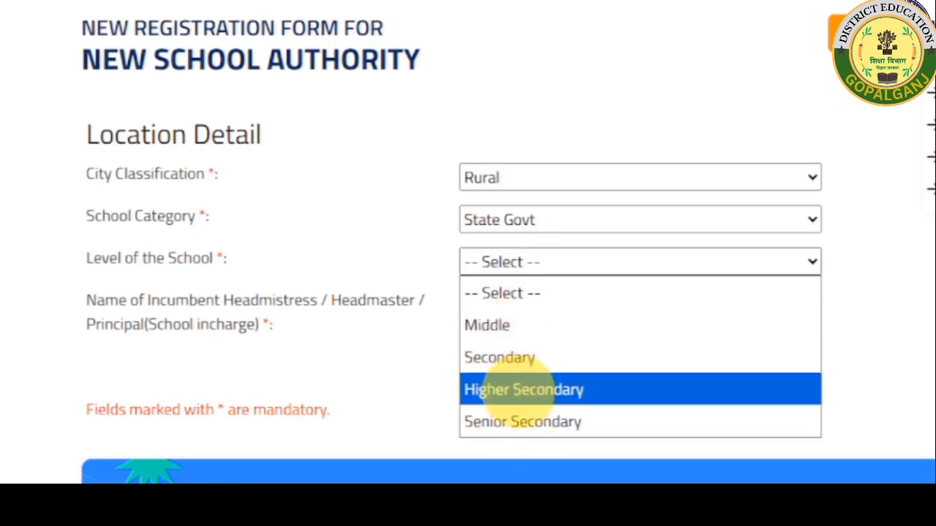
click(515, 325)
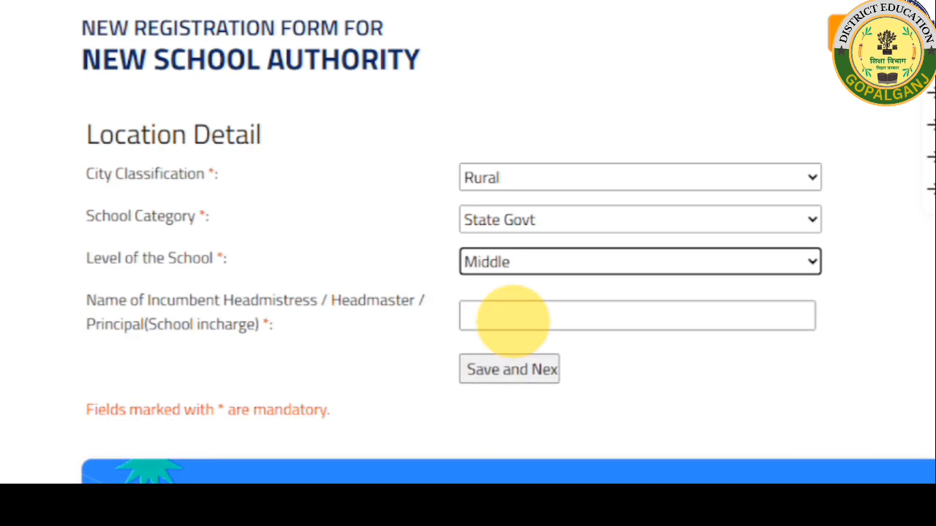
click(512, 318)
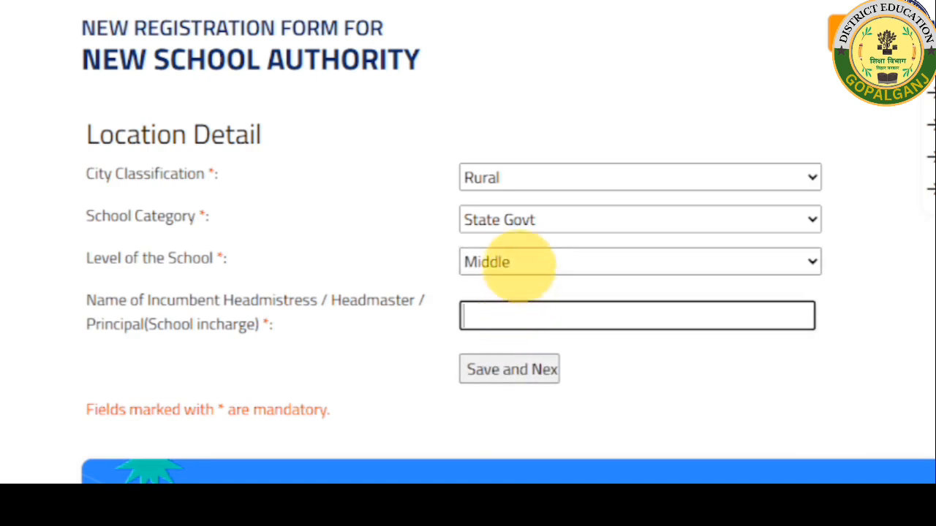
click(515, 265)
click(529, 354)
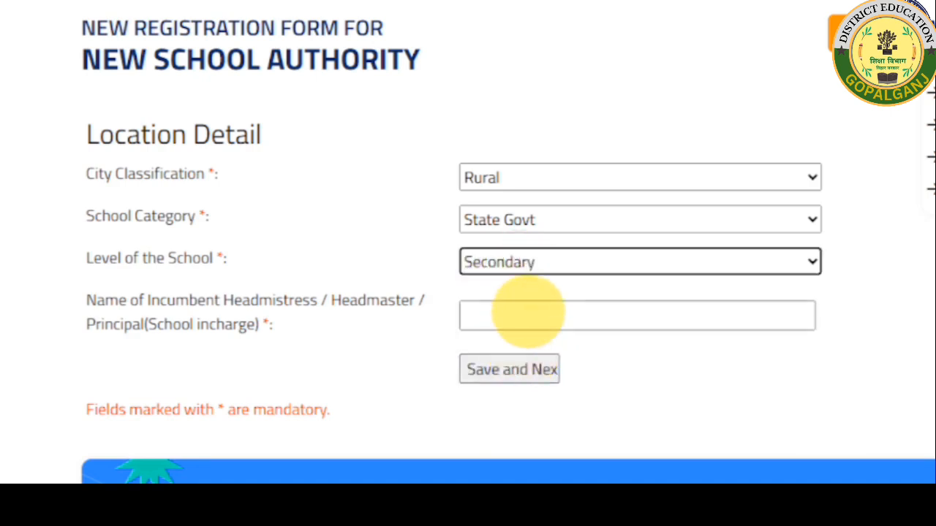
Enter the headmaster's full name and save the Location Detail step.
click(527, 313)
scroll(528, 313, down, 1)
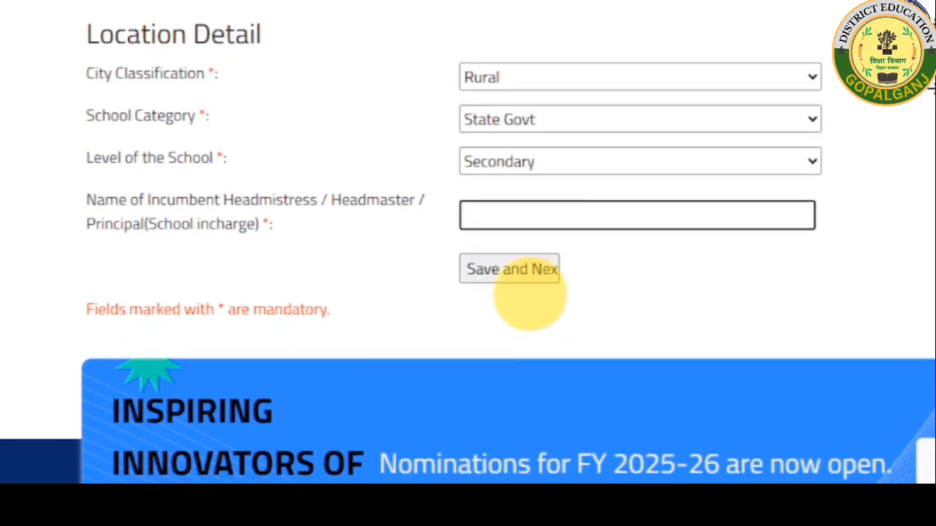
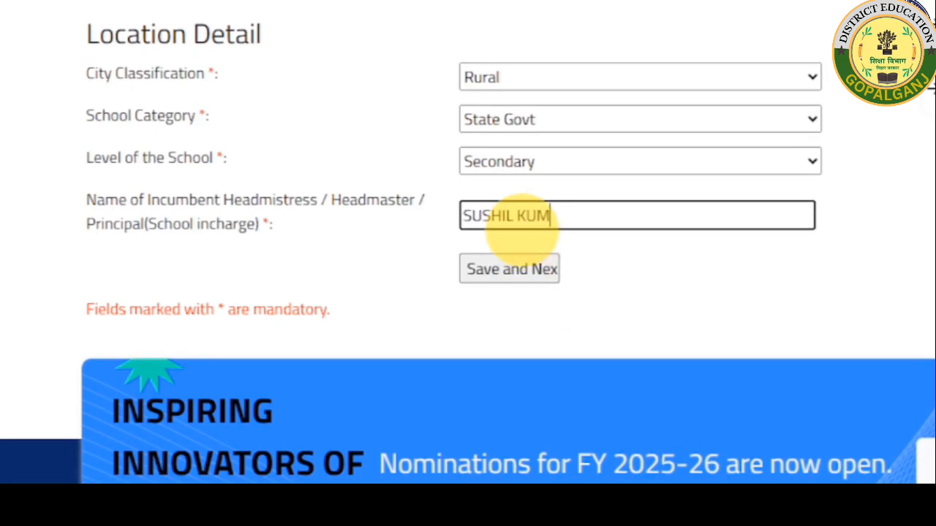
click(511, 269)
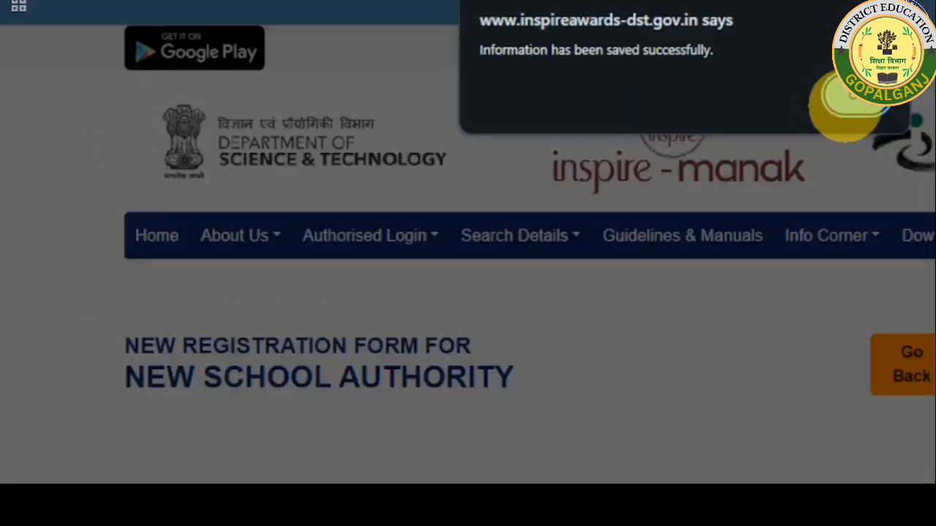
Set the school's classes to run from 1st to 8th.
click(864, 118)
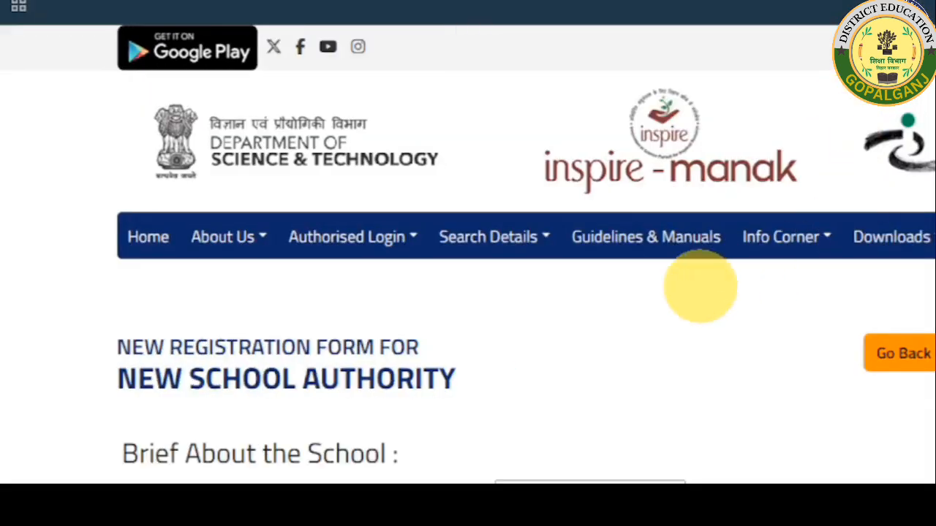
scroll(690, 271, down, 4)
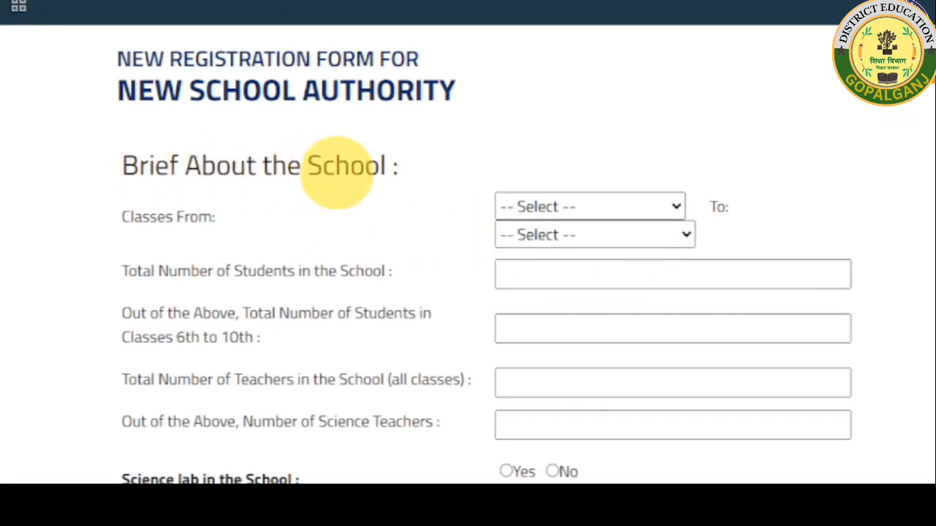
click(587, 205)
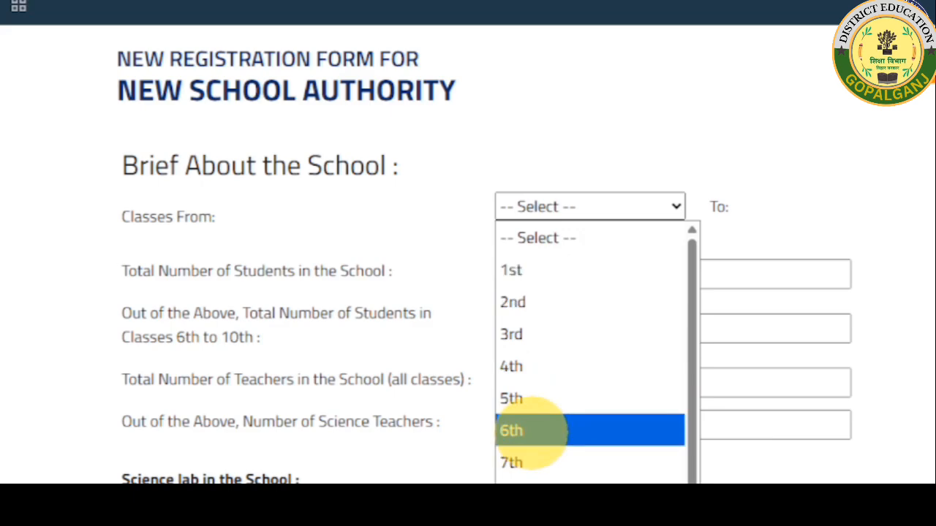
click(512, 270)
scroll(570, 205, down, 1)
click(627, 136)
click(573, 261)
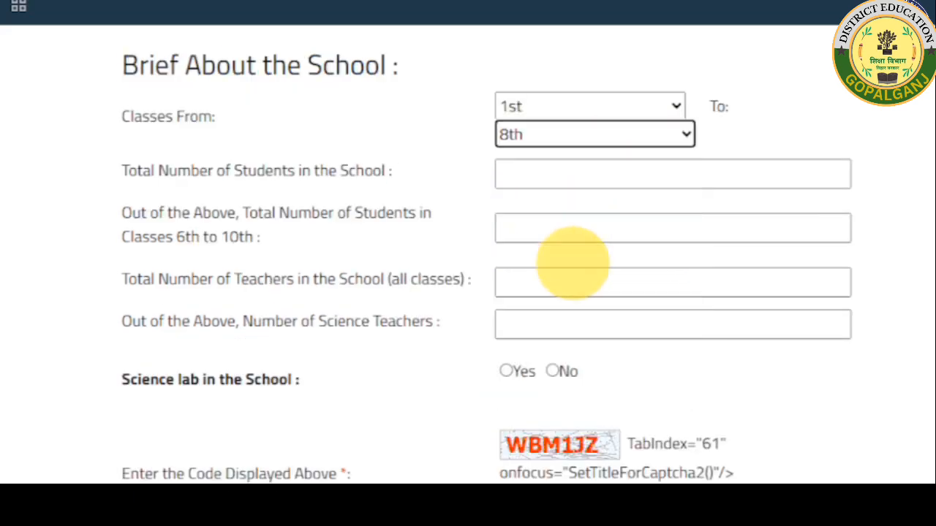
Enter 450 as the total number of students.
click(563, 173)
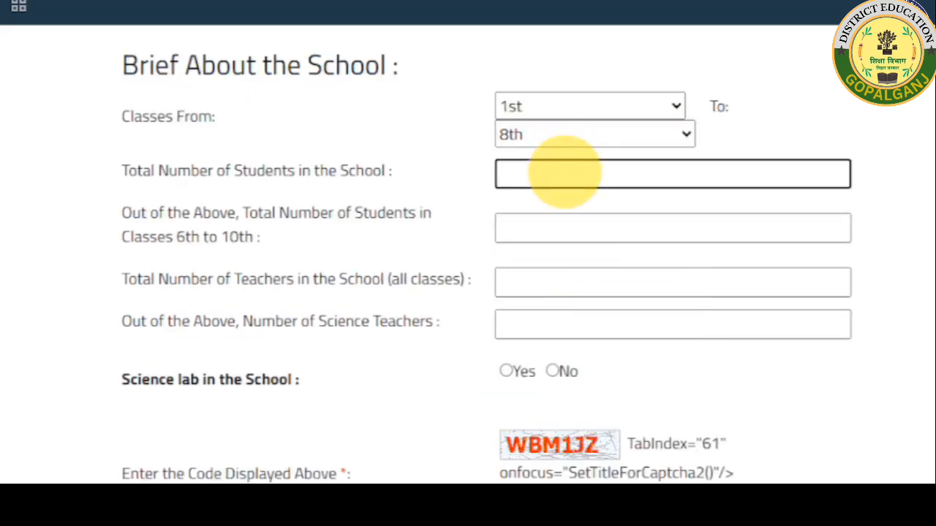
text(450)
click(568, 228)
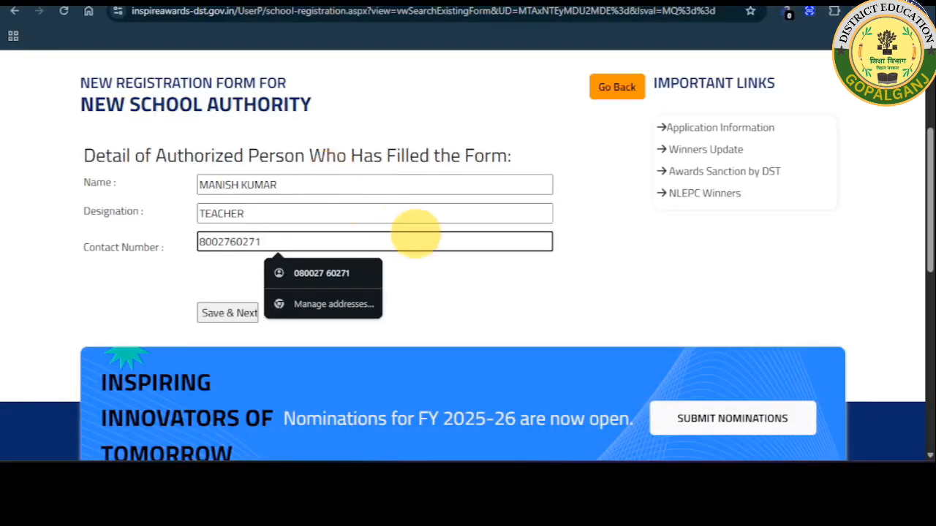
Save the authorized person's details and confirm, completing registration with an application ID.
click(227, 313)
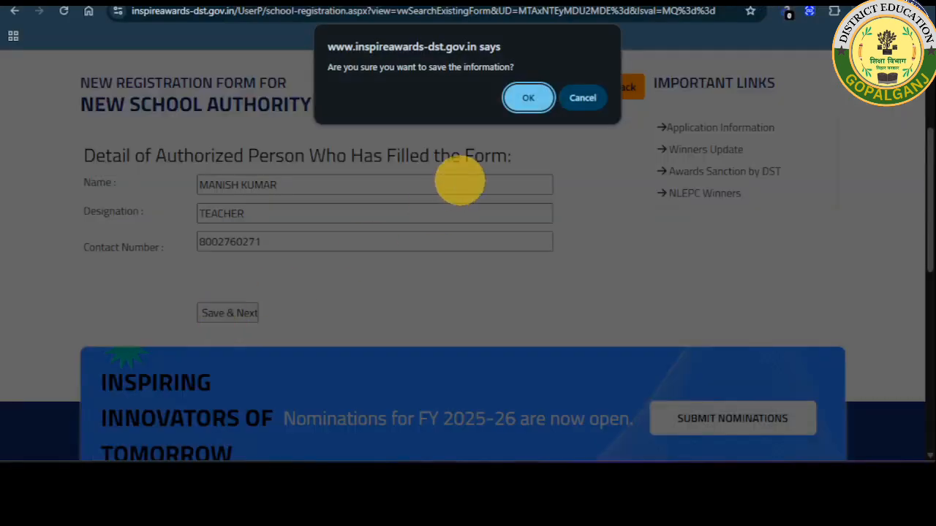
click(521, 98)
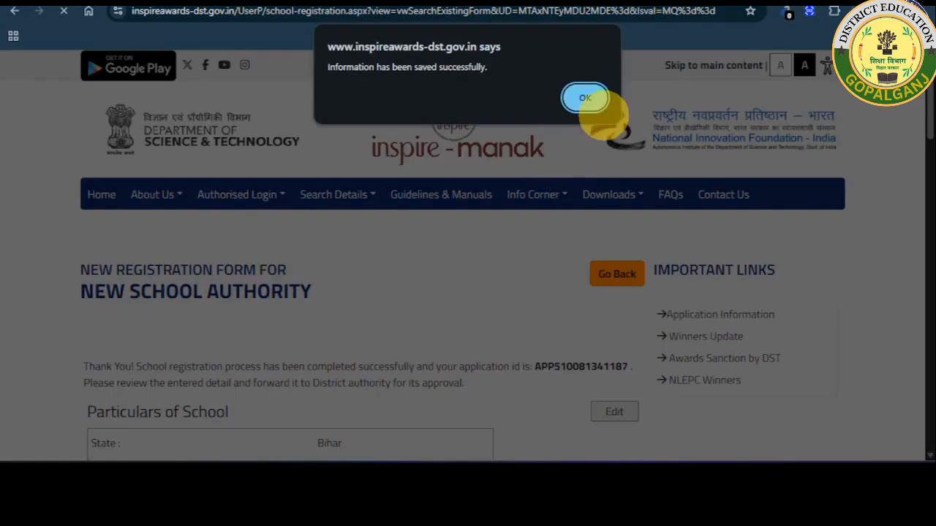
click(590, 97)
scroll(523, 176, down, 3)
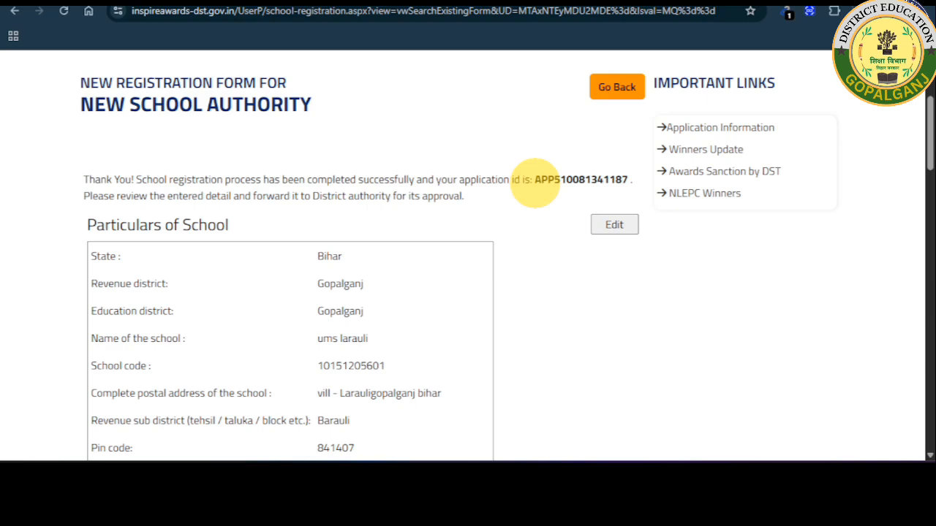
Scroll through the Particulars, Location, Brief and In-charge sections of the saved summary.
scroll(515, 234, down, 3)
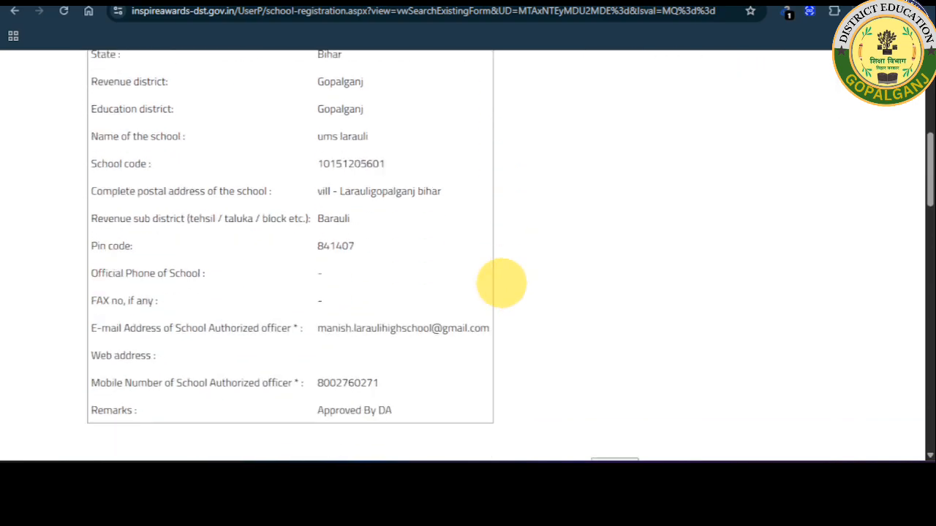
scroll(343, 133, down, 7)
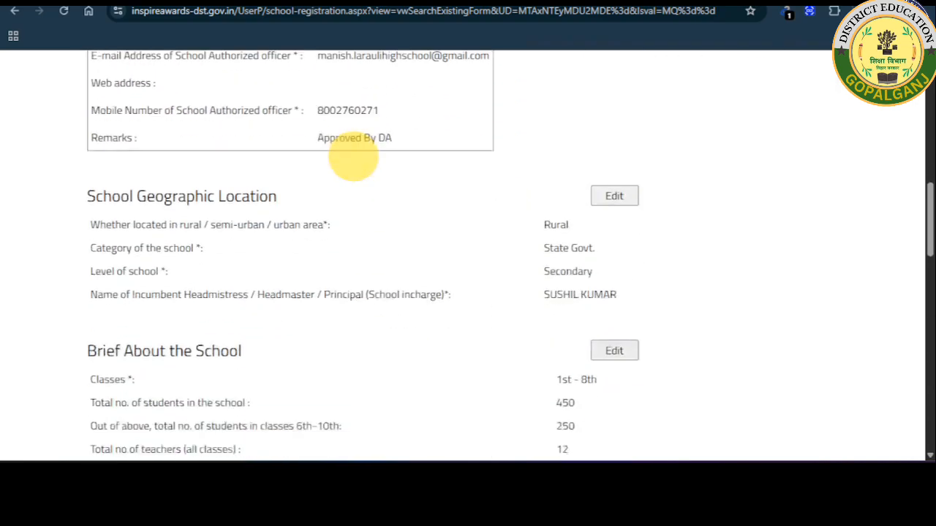
scroll(545, 196, down, 5)
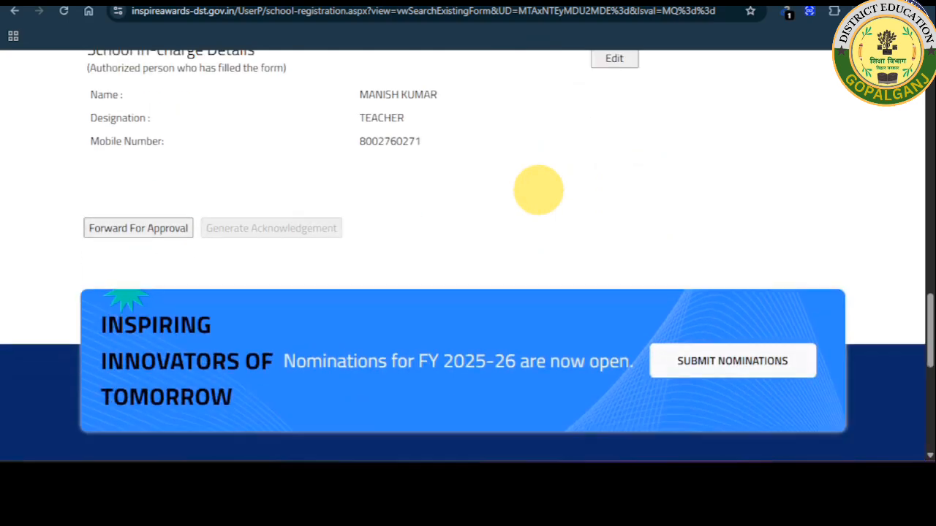
scroll(175, 292, up, 1)
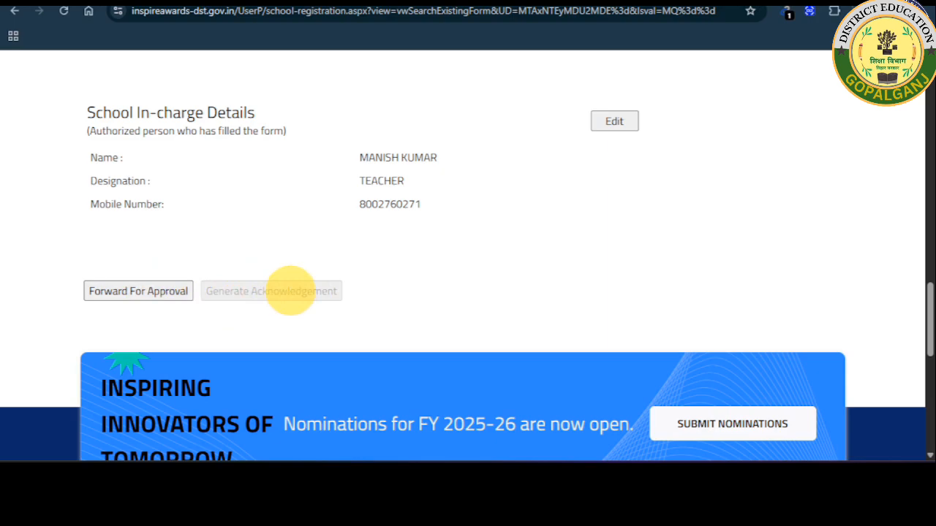
scroll(360, 240, up, 1)
scroll(360, 240, up, 1)
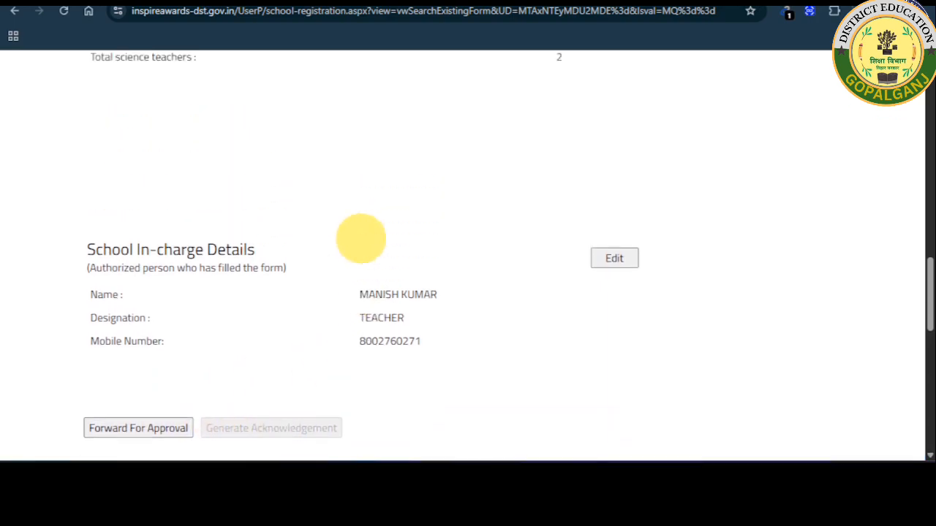
scroll(360, 238, up, 2)
scroll(360, 238, up, 3)
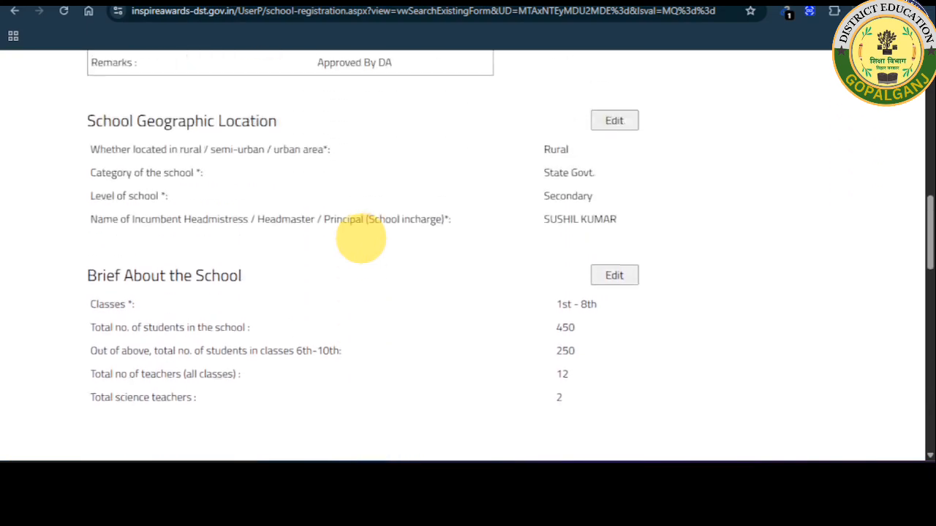
scroll(360, 238, up, 3)
scroll(361, 239, up, 2)
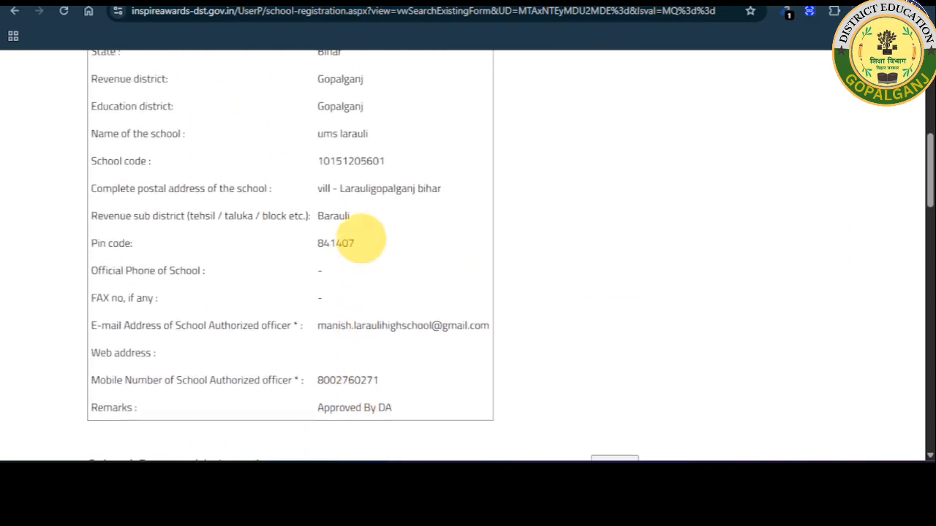
scroll(360, 239, up, 6)
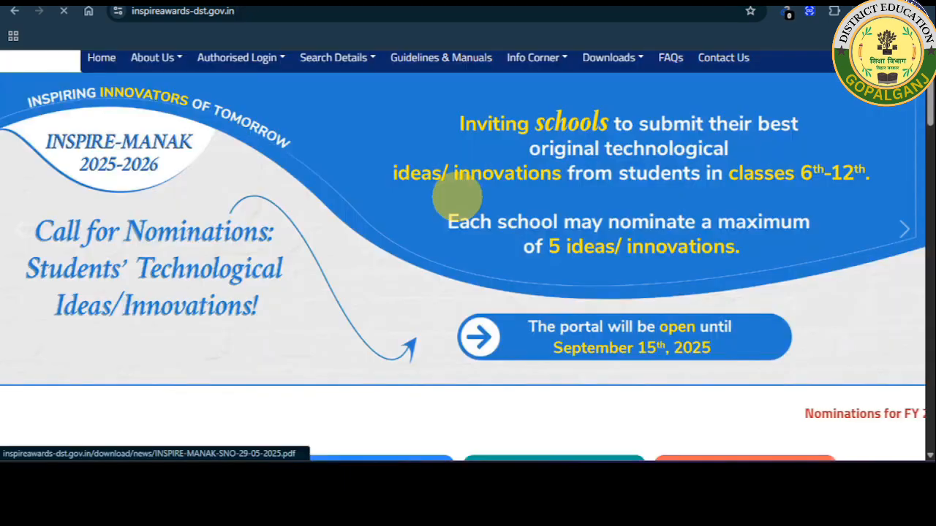
From School Authority, choose 'For Resubmission of OTR/Submission of saved file' to reach Search Application.
scroll(459, 196, down, 7)
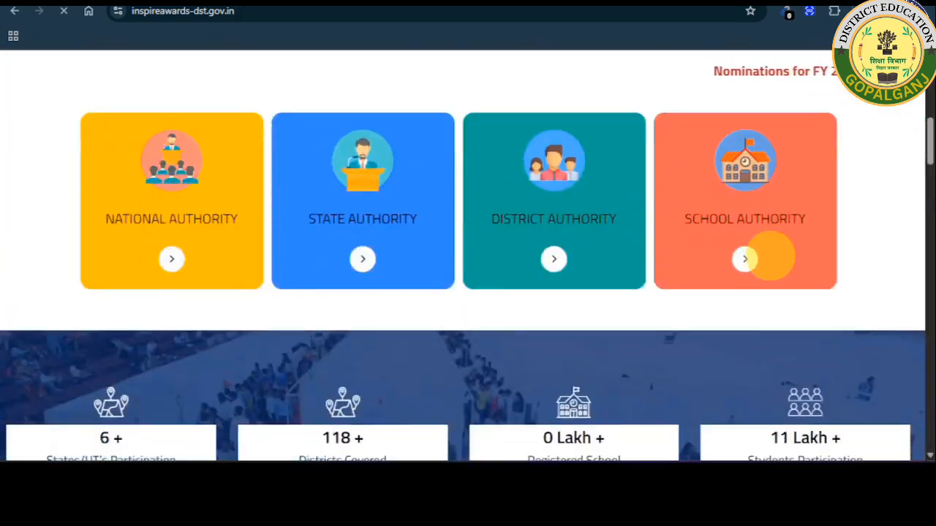
click(746, 259)
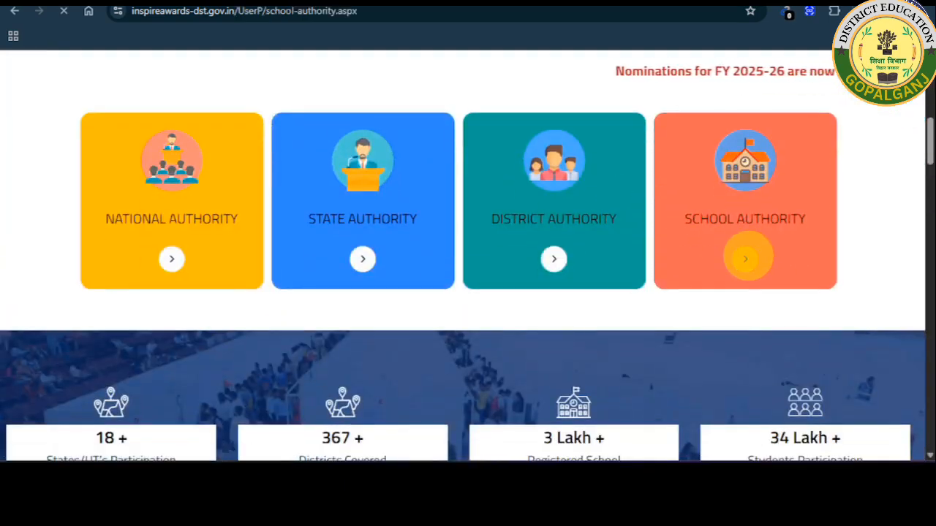
scroll(492, 253, down, 5)
scroll(492, 253, down, 1)
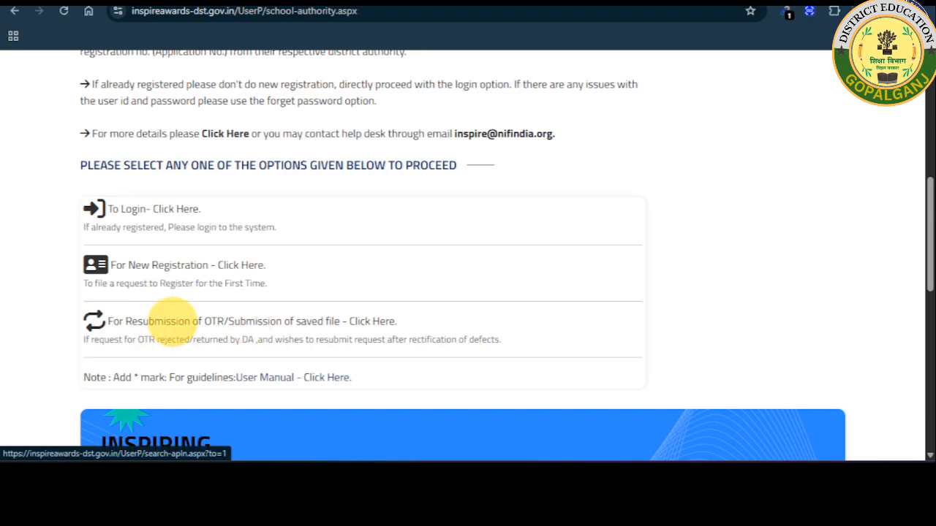
click(172, 322)
scroll(174, 319, down, 3)
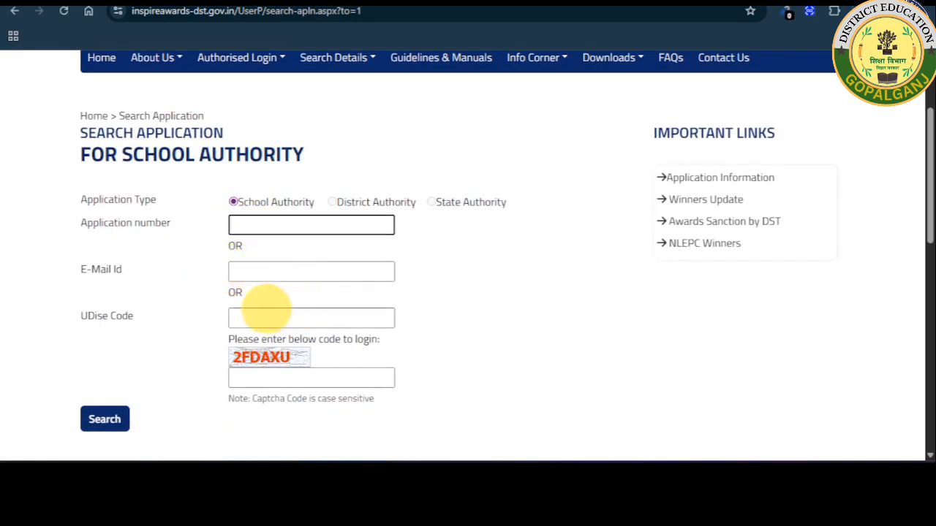
click(249, 319)
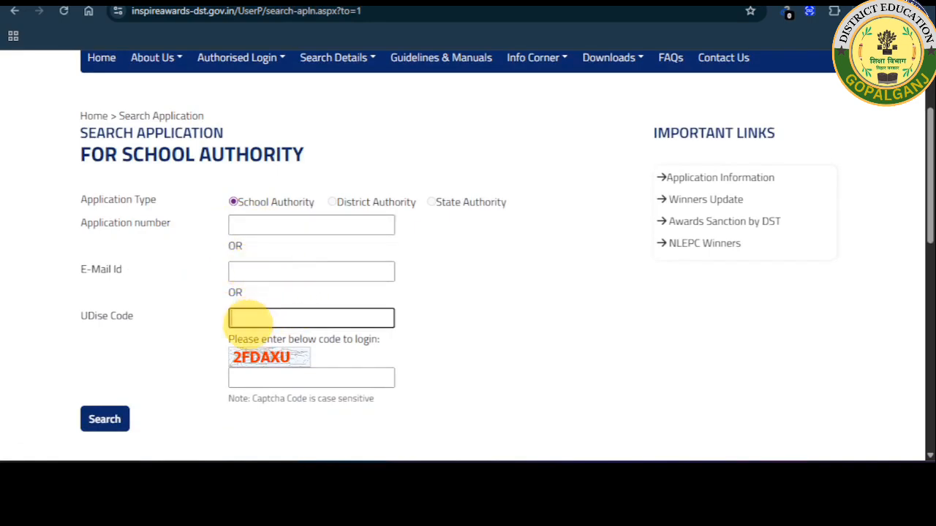
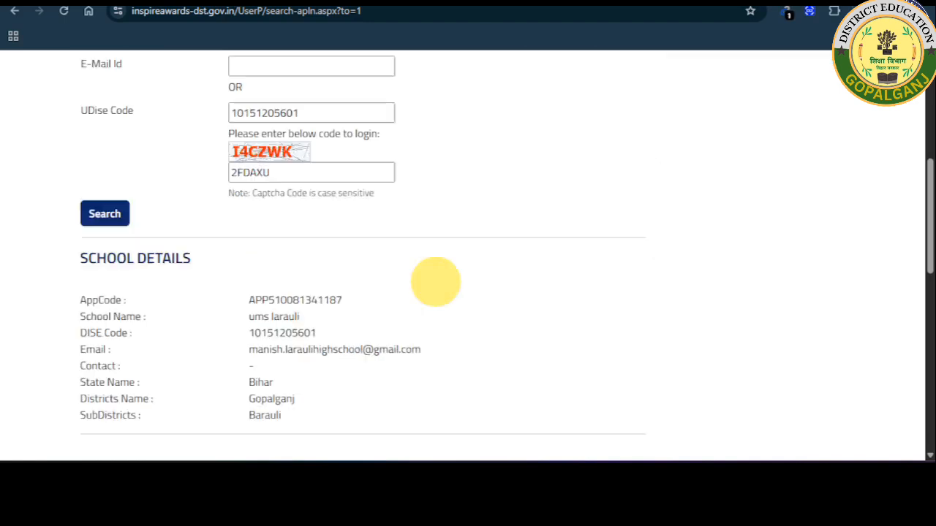
scroll(372, 256, down, 1)
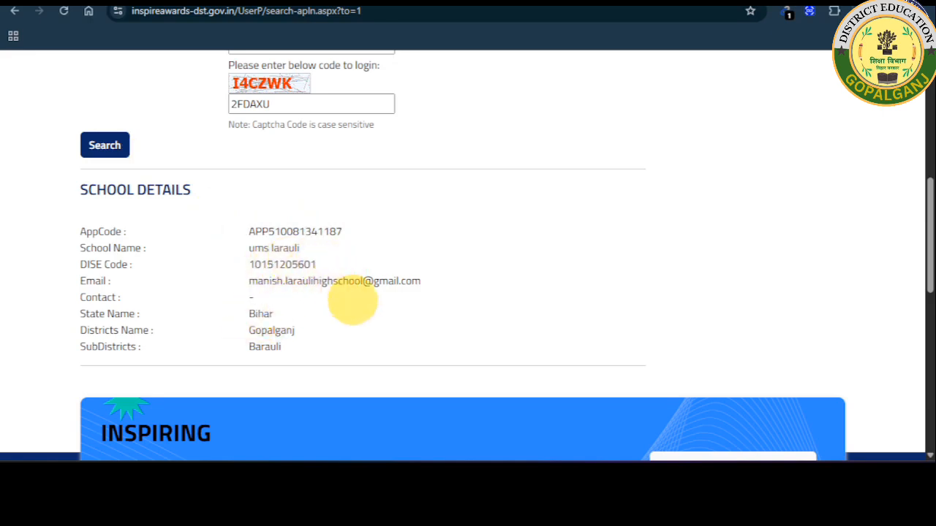
scroll(353, 300, up, 1)
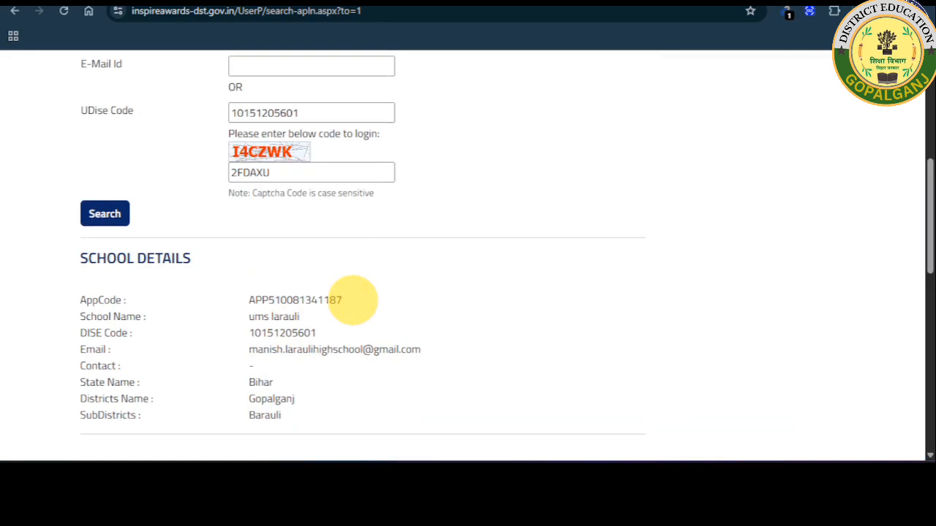
scroll(352, 300, up, 4)
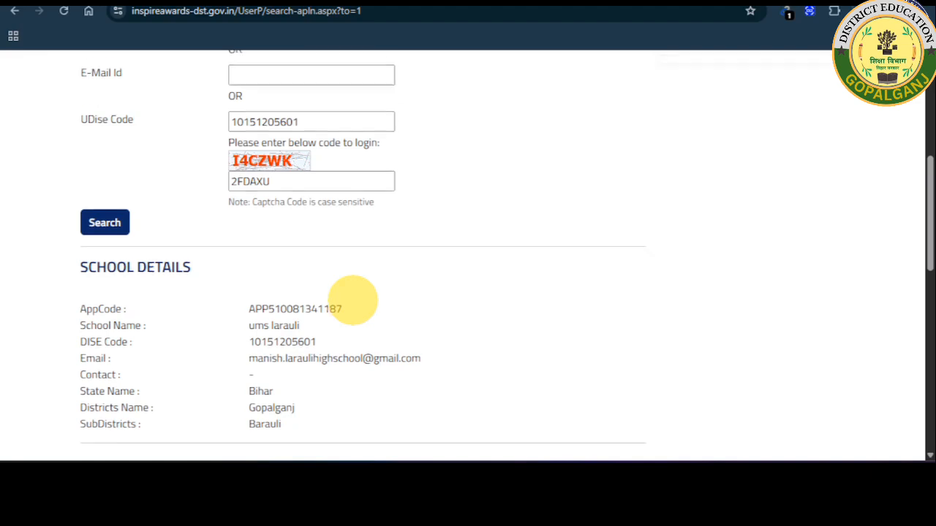